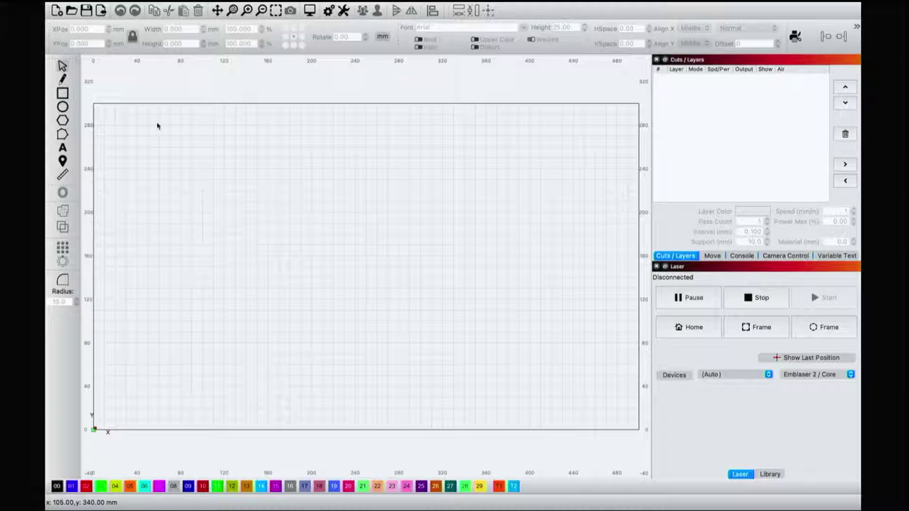
Save the project to the Desktop as Rebel_Alliance_logo
{"action": "key", "text": "super+s"}
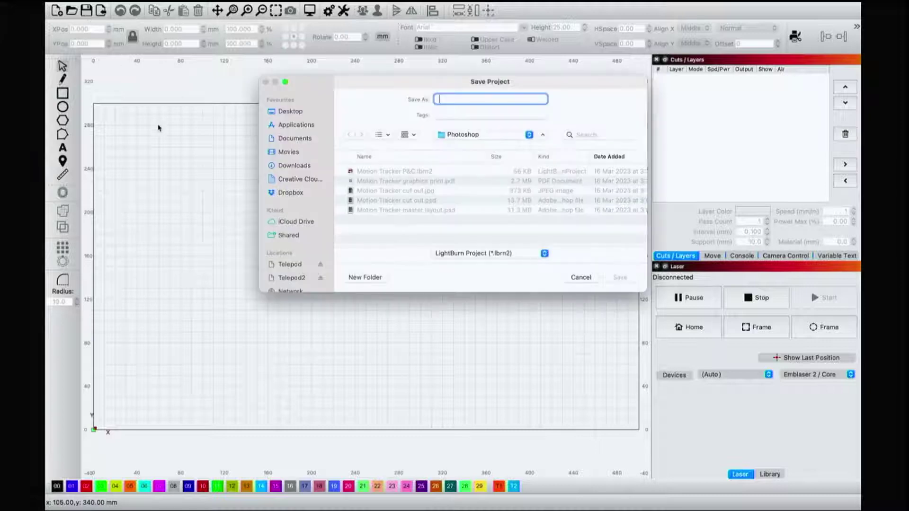
{"action": "left_click", "coordinate": [297, 117]}
{"action": "left_click", "coordinate": [398, 181]}
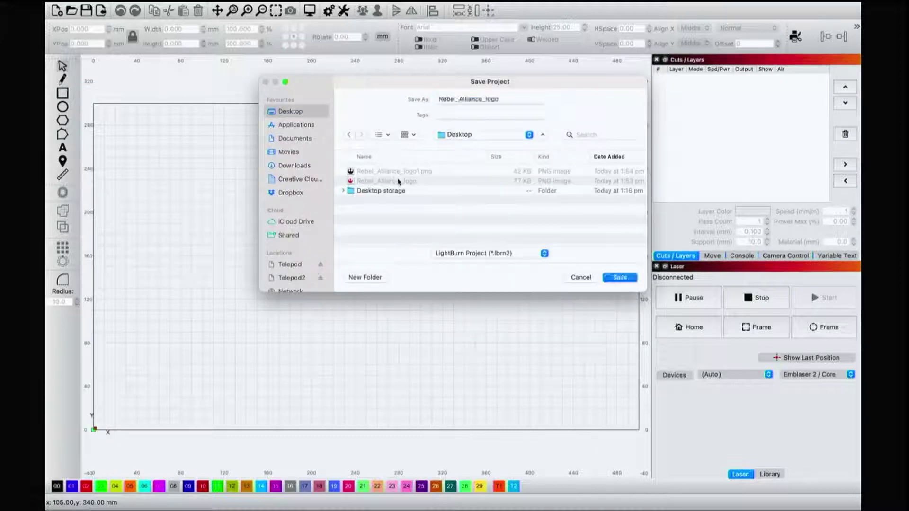
{"action": "left_click", "coordinate": [620, 277]}
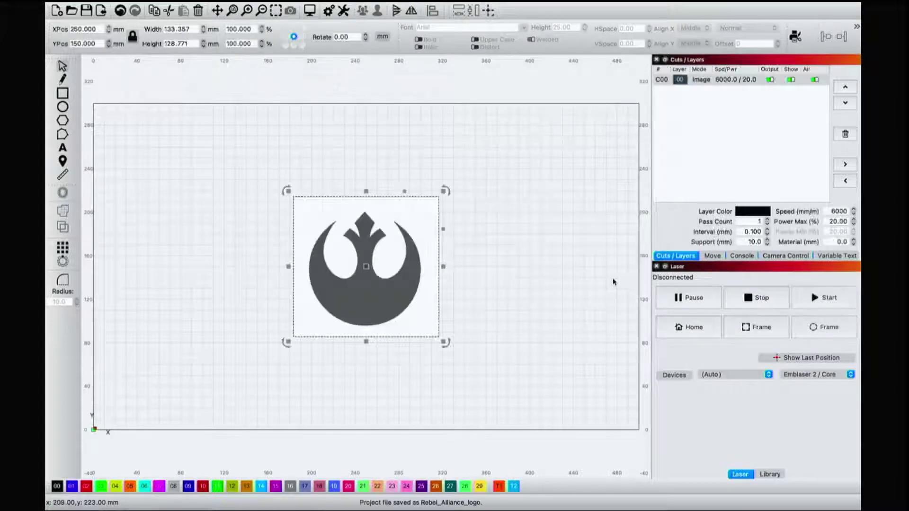
Enlarge the grey logo image to about 208 mm wide and move it toward the bed centre
{"action": "left_click", "coordinate": [337, 337]}
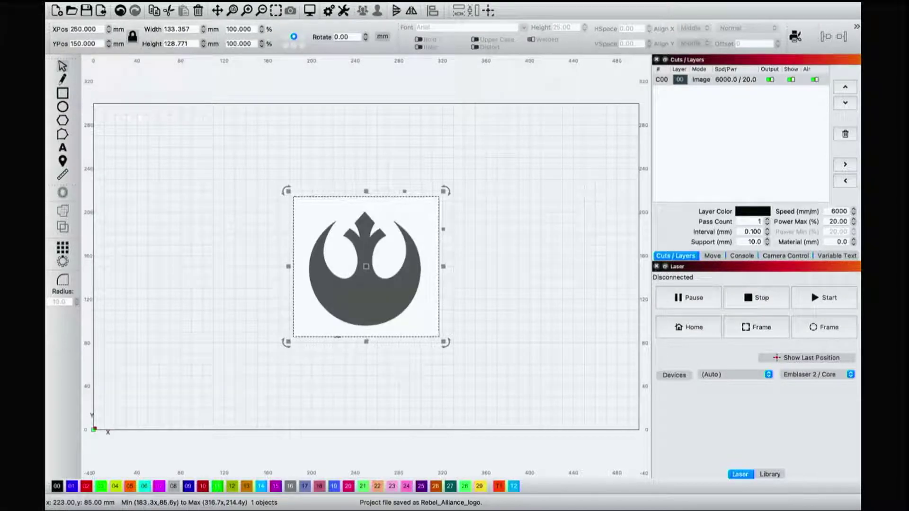
{"action": "mouse_move", "coordinate": [445, 191]}
{"action": "left_mouse_down"}
{"action": "mouse_move", "coordinate": [552, 118]}
{"action": "mouse_move", "coordinate": [521, 142]}
{"action": "left_mouse_up"}
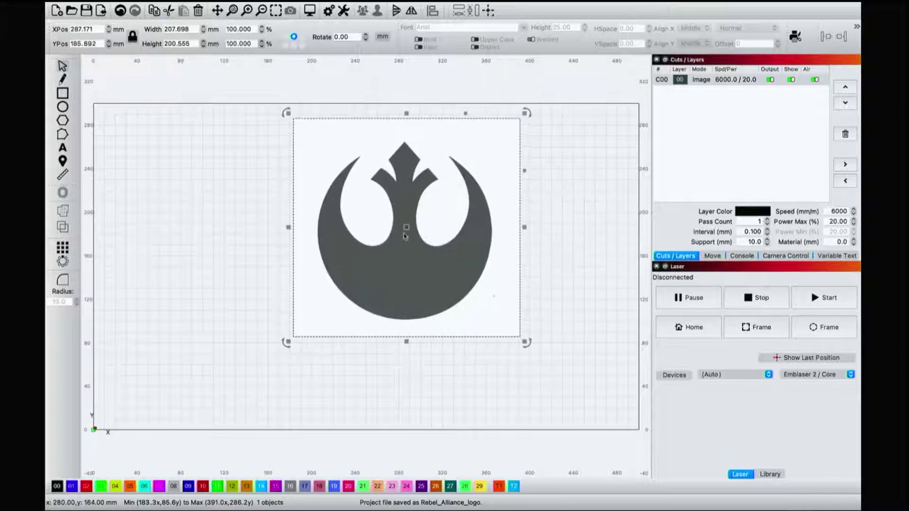
{"action": "left_click_drag", "start_coordinate": [405, 226], "coordinate": [374, 268]}
{"action": "left_click", "coordinate": [544, 307]}
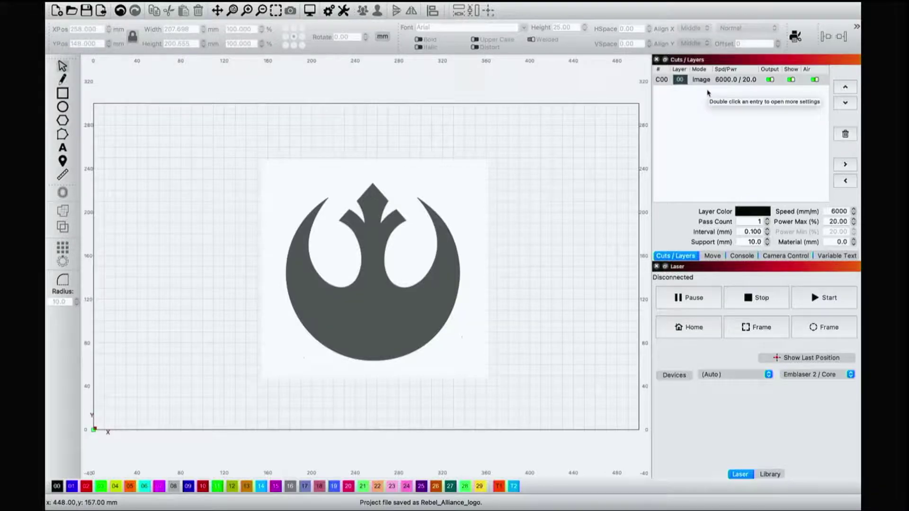
Preview the logo job (35:16 estimate) and hide traversal moves in the preview
{"action": "left_click", "coordinate": [312, 11]}
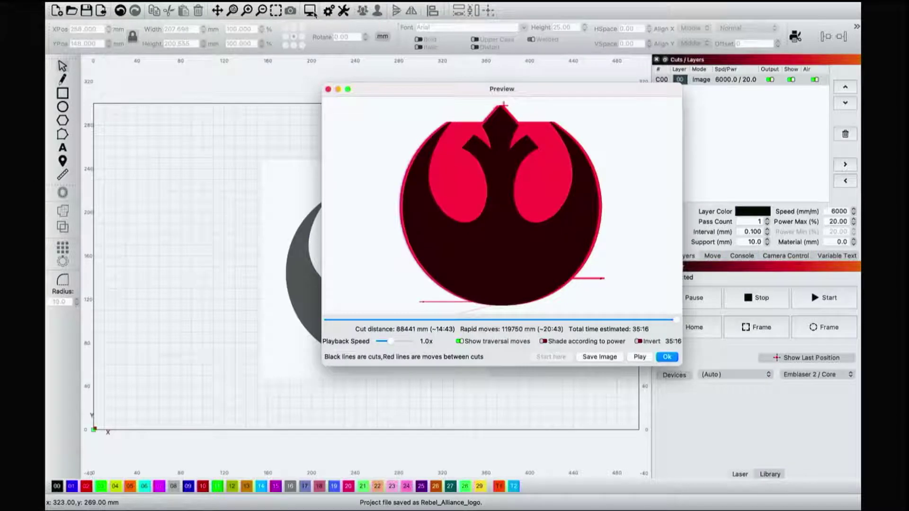
{"action": "left_click_drag", "start_coordinate": [435, 91], "coordinate": [345, 125]}
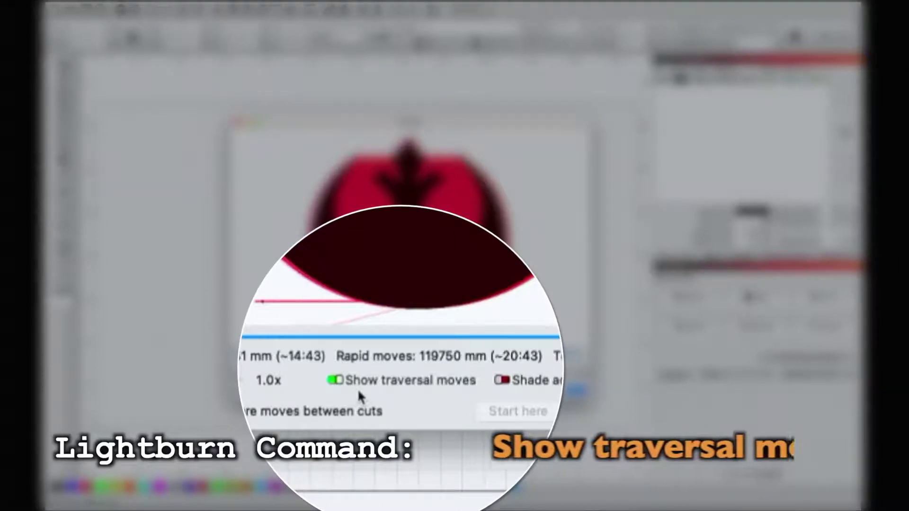
{"action": "left_click", "coordinate": [369, 375]}
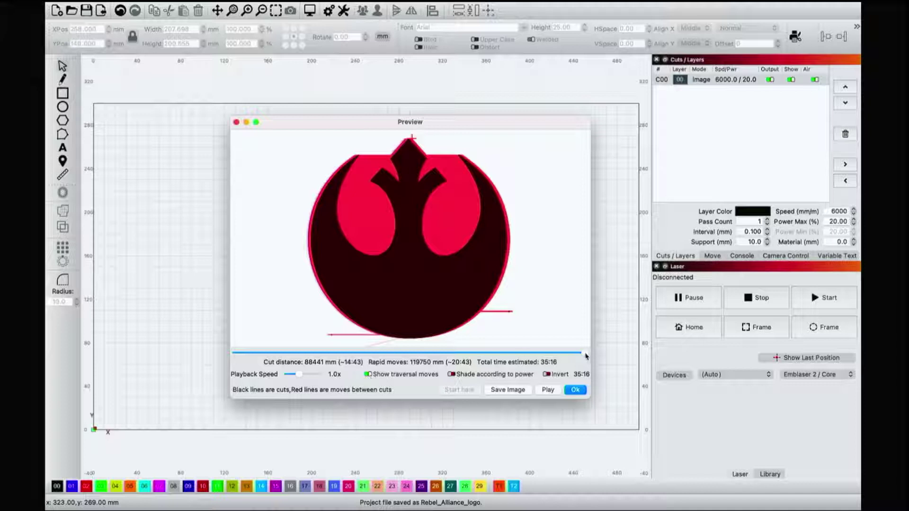
Scrub the preview slider back and then forward to the end to replay the cut
{"action": "mouse_move", "coordinate": [586, 352]}
{"action": "left_mouse_down"}
{"action": "mouse_move", "coordinate": [466, 348]}
{"action": "mouse_move", "coordinate": [539, 353]}
{"action": "left_mouse_up"}
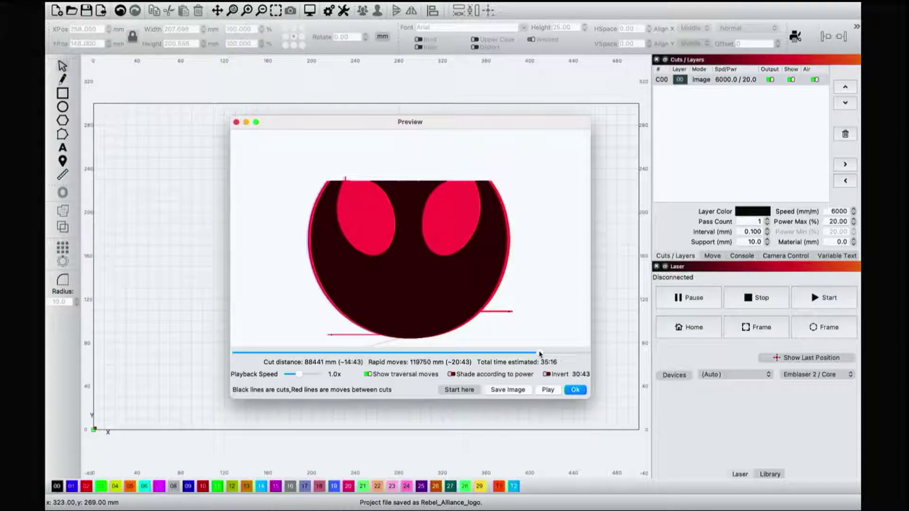
{"action": "left_click_drag", "start_coordinate": [540, 354], "coordinate": [597, 364]}
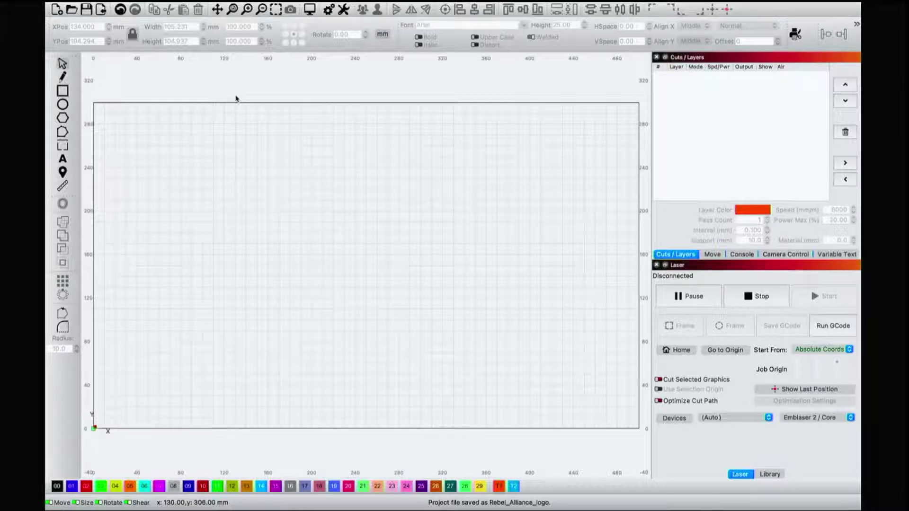
Import the solid black Rebel Alliance logo PNG onto the canvas
{"action": "left_click", "coordinate": [117, 8]}
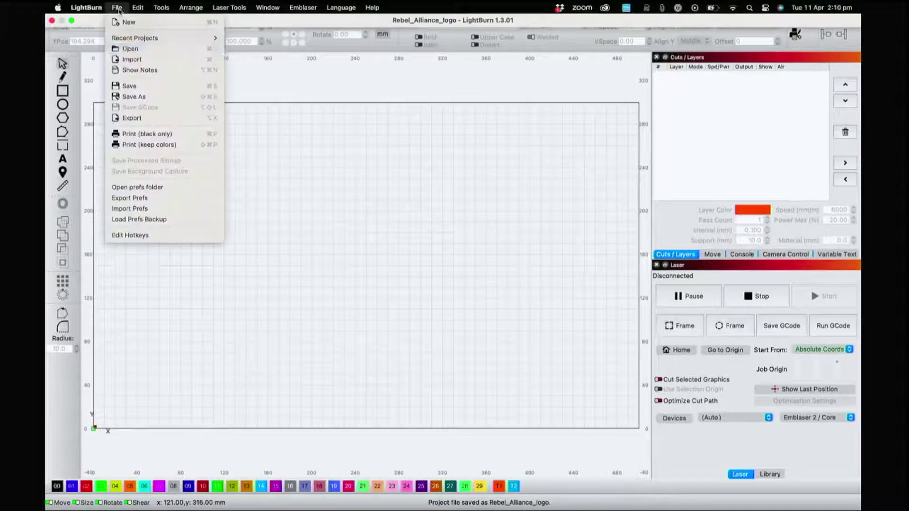
{"action": "left_click", "coordinate": [132, 59]}
{"action": "left_click", "coordinate": [421, 176]}
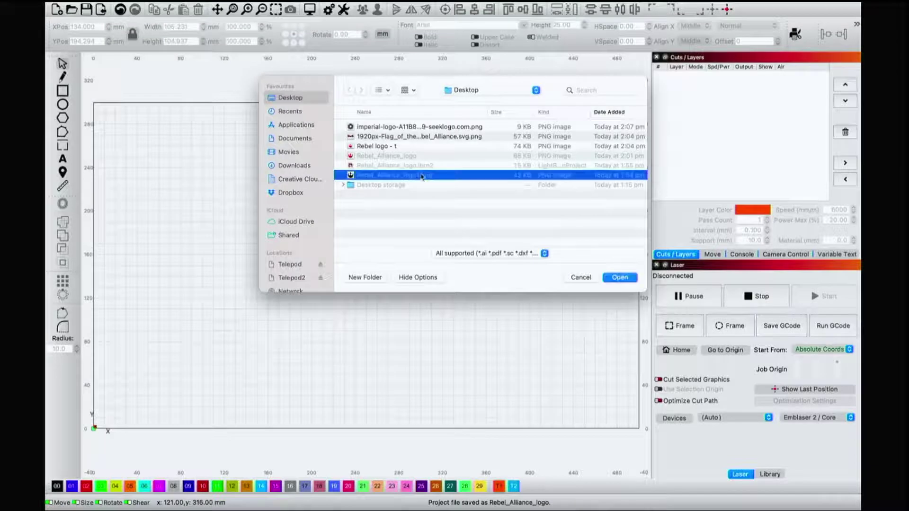
{"action": "double_click", "coordinate": [421, 176]}
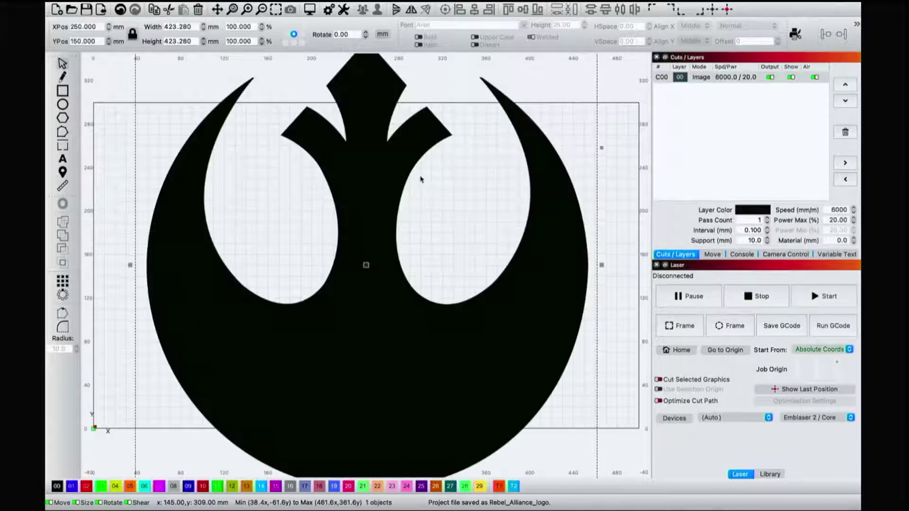
{"action": "scroll", "coordinate": [323, 170], "scroll_direction": "up", "scroll_amount": 2}
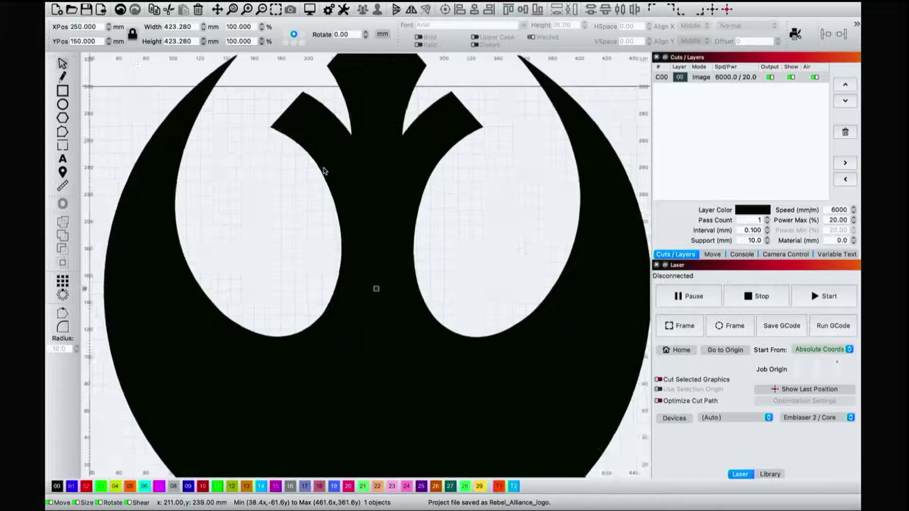
{"action": "scroll", "coordinate": [324, 171], "scroll_direction": "down", "scroll_amount": 3}
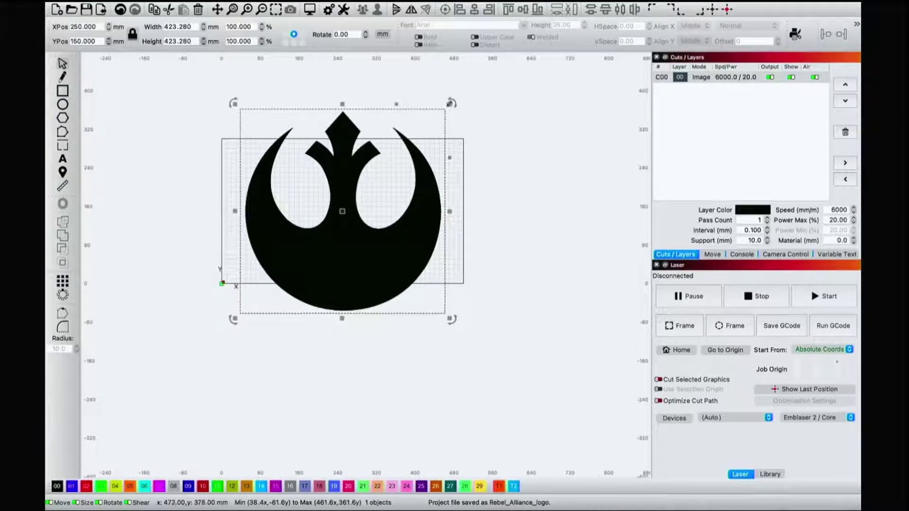
Shrink the black logo to about 265 mm wide, centre it, zoom to frame and preview
{"action": "left_click_drag", "start_coordinate": [450, 103], "coordinate": [368, 188]}
{"action": "left_click_drag", "start_coordinate": [314, 256], "coordinate": [357, 216]}
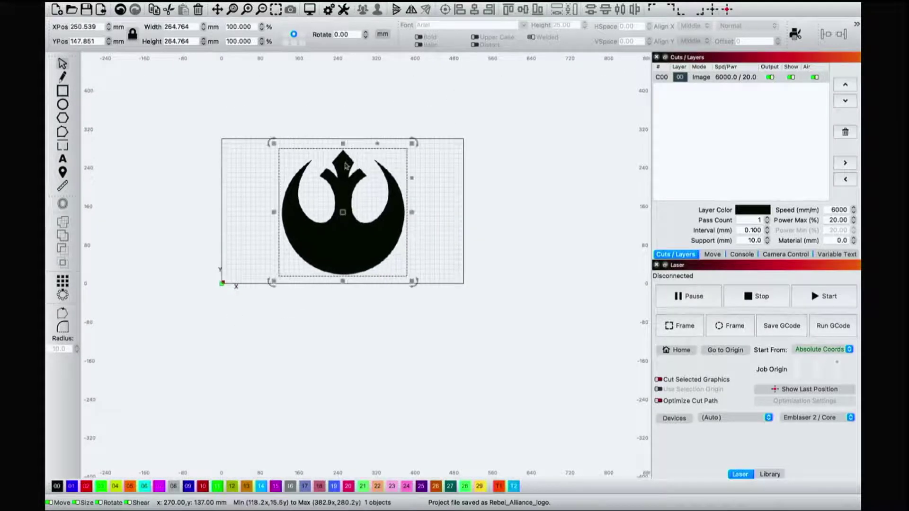
{"action": "left_click", "coordinate": [233, 10]}
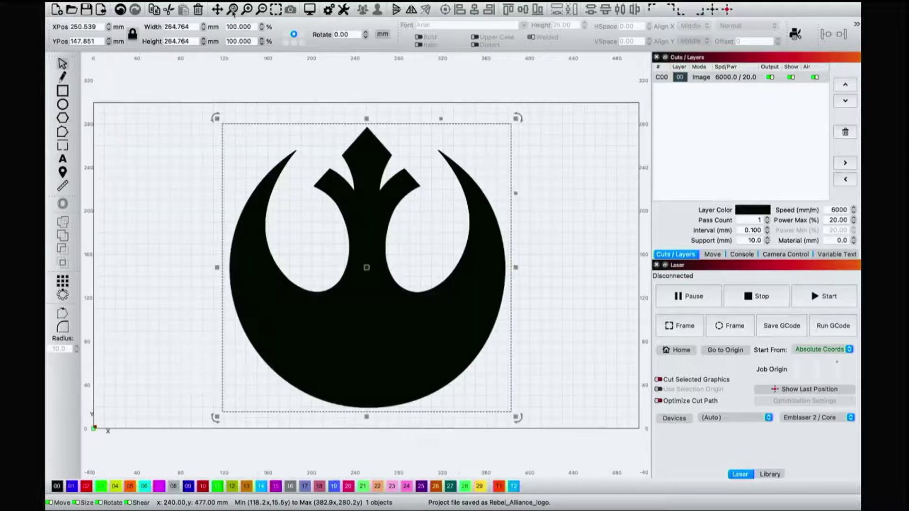
{"action": "left_click", "coordinate": [310, 10]}
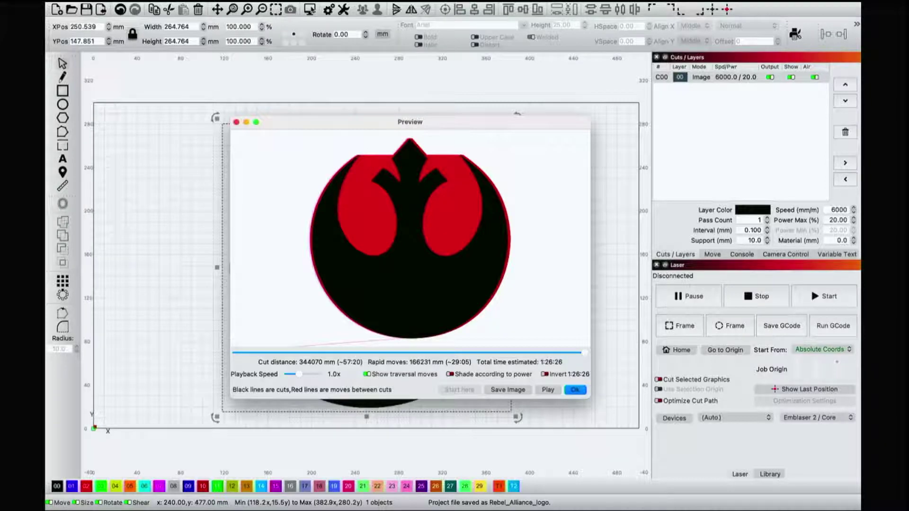
Close the 1:26:26 preview and shift the black logo slightly left on the bed
{"action": "left_click", "coordinate": [576, 392]}
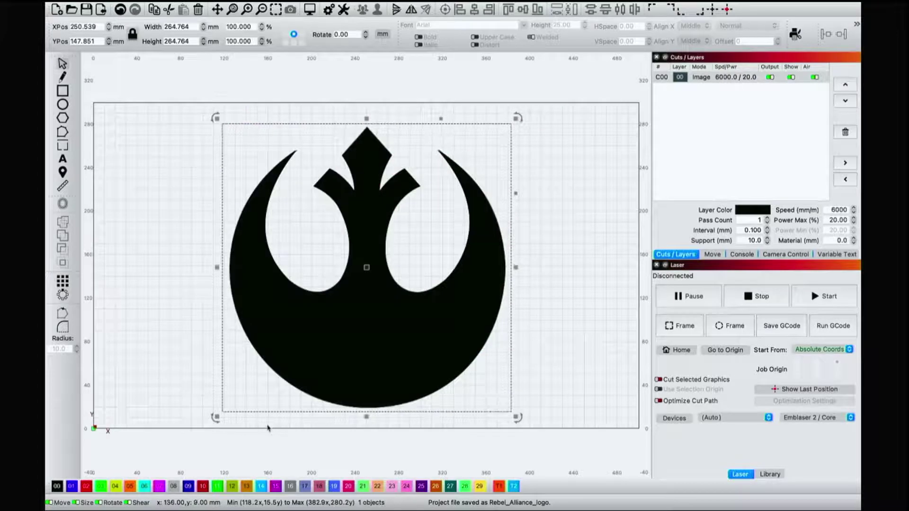
{"action": "mouse_move", "coordinate": [343, 329]}
{"action": "left_mouse_down"}
{"action": "mouse_move", "coordinate": [306, 325]}
{"action": "mouse_move", "coordinate": [329, 333]}
{"action": "left_mouse_up"}
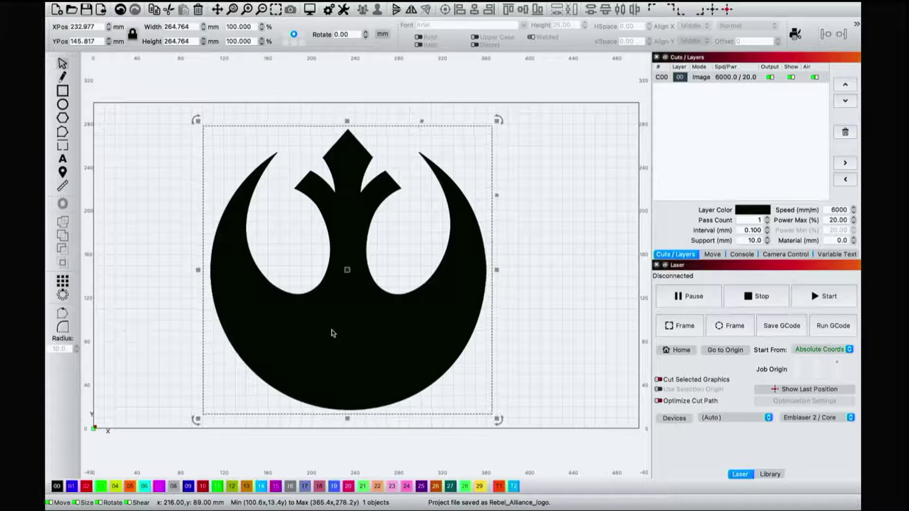
{"action": "left_click", "coordinate": [544, 306]}
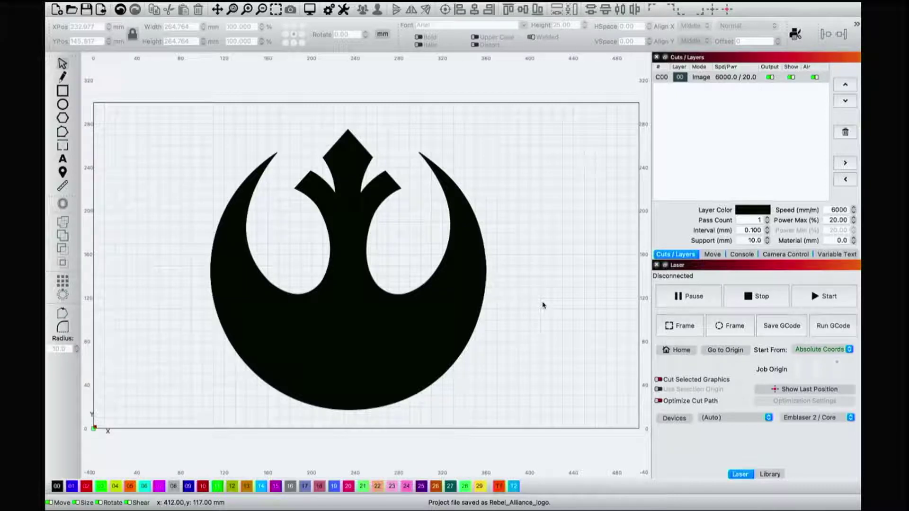
Replace the black logo with a freshly imported grey Rebel Alliance logo image
{"action": "left_click", "coordinate": [371, 314]}
{"action": "key", "text": "Delete"}
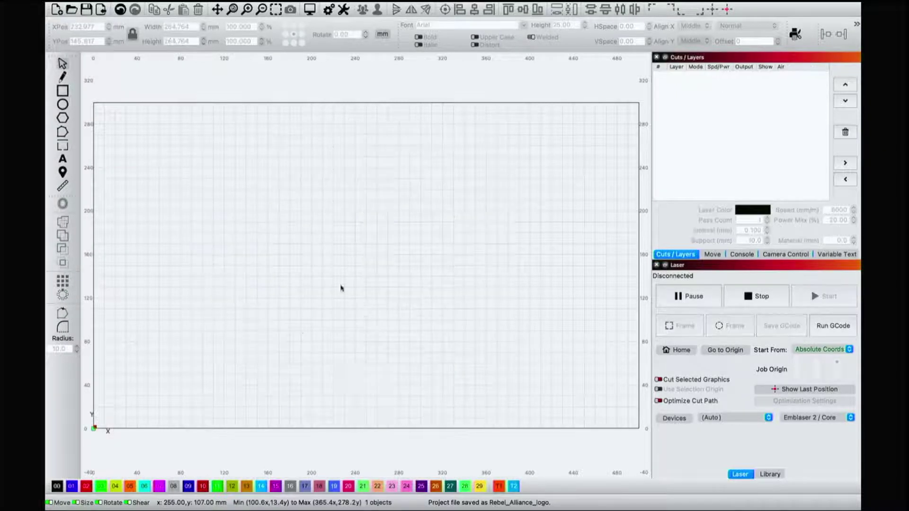
{"action": "left_click", "coordinate": [116, 8]}
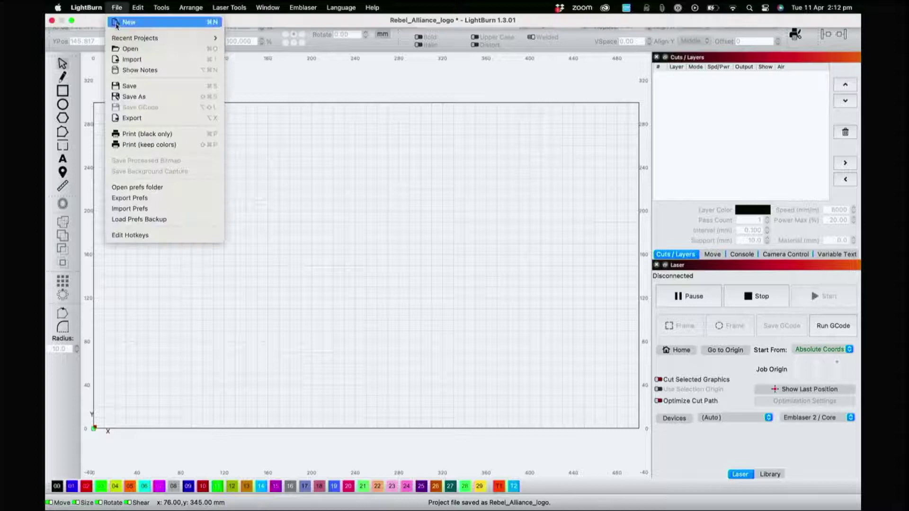
{"action": "left_click", "coordinate": [127, 60]}
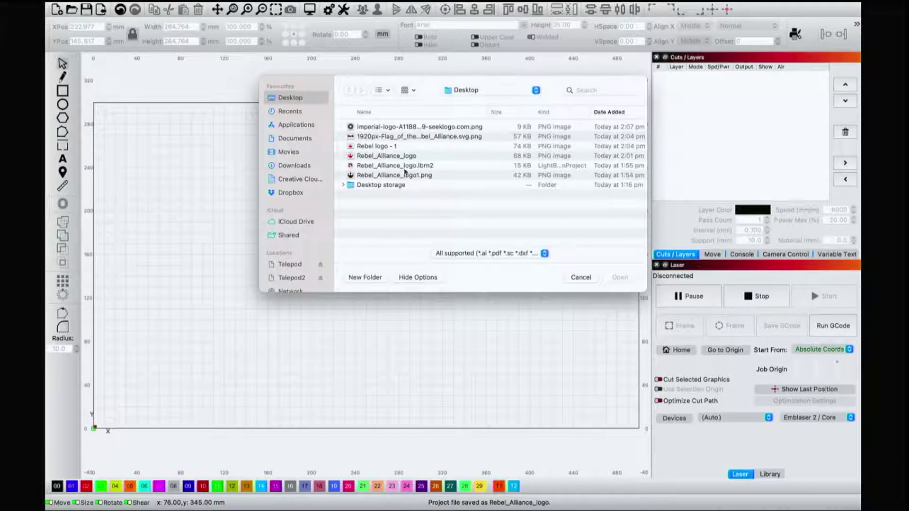
{"action": "double_click", "coordinate": [396, 157]}
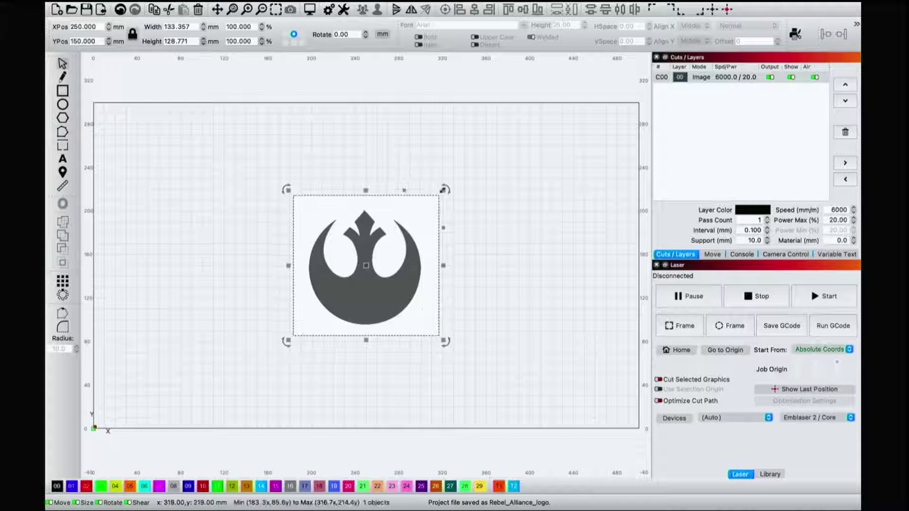
Enlarge the grey logo to about 252 mm wide and position it on the bed
{"action": "left_click_drag", "start_coordinate": [443, 190], "coordinate": [535, 102]}
{"action": "left_click_drag", "start_coordinate": [372, 261], "coordinate": [306, 301]}
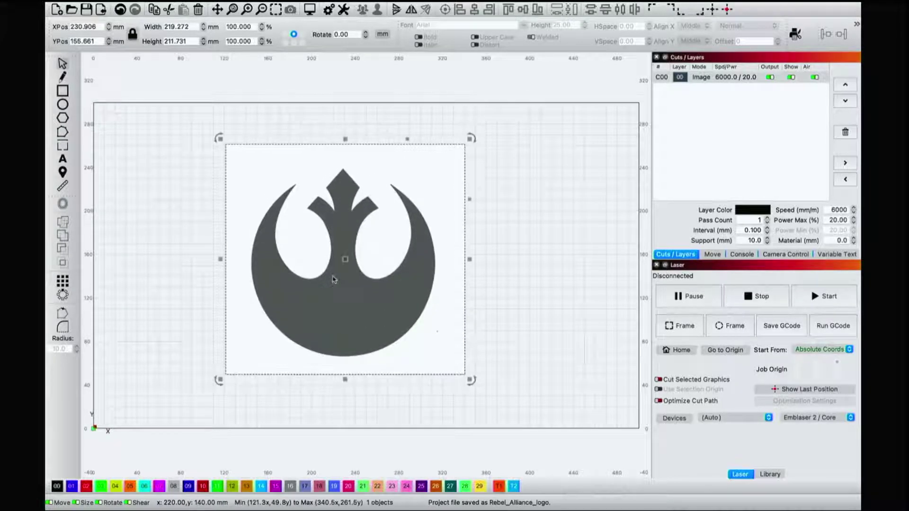
{"action": "left_click_drag", "start_coordinate": [470, 138], "coordinate": [516, 111]}
{"action": "left_click_drag", "start_coordinate": [350, 269], "coordinate": [339, 293]}
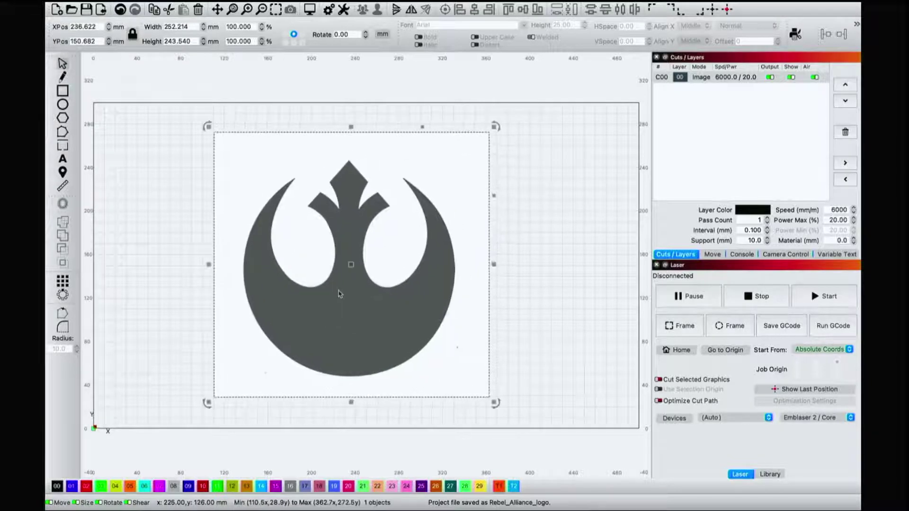
{"action": "left_click", "coordinate": [577, 256]}
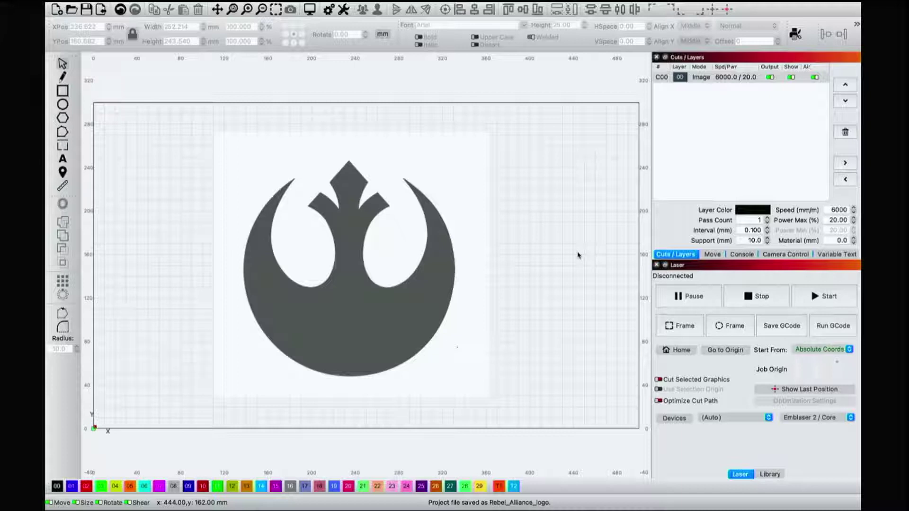
Preview the logo job, note its 51:21 estimate, close it and select the logo image
{"action": "left_click", "coordinate": [309, 9]}
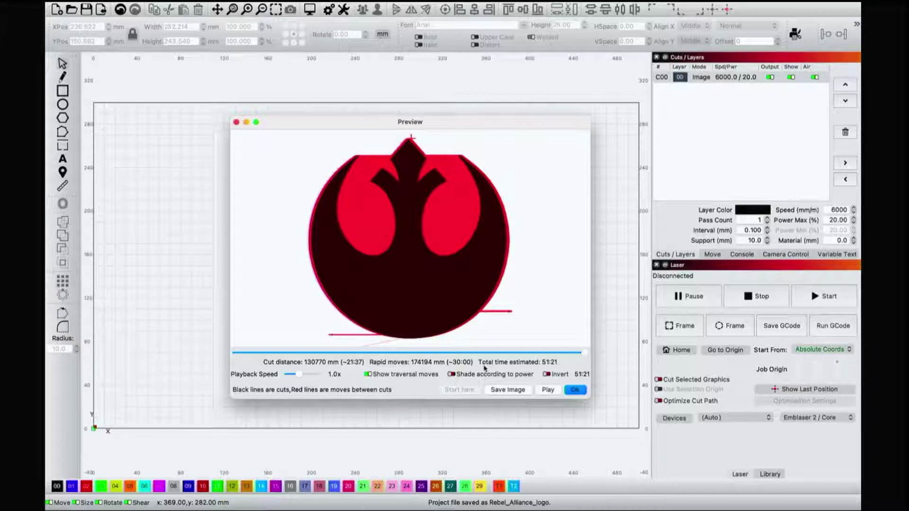
{"action": "left_click", "coordinate": [575, 391]}
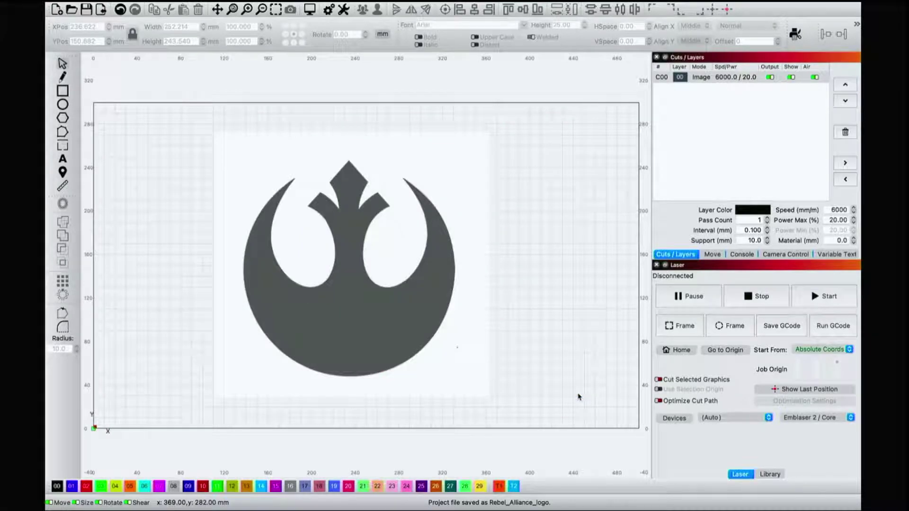
{"action": "left_click", "coordinate": [420, 319]}
Delete the grey logo and import the Rebel logo - 1 image
{"action": "key", "text": "Delete"}
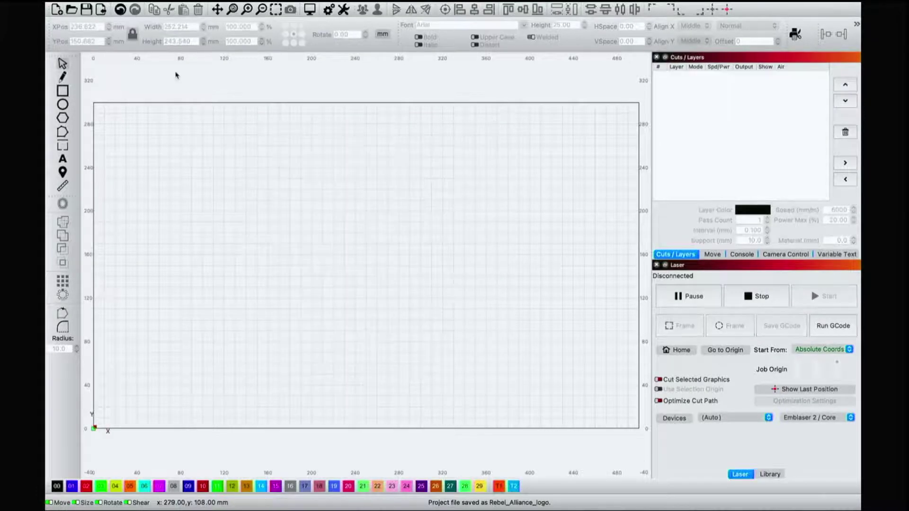
{"action": "left_click", "coordinate": [116, 7]}
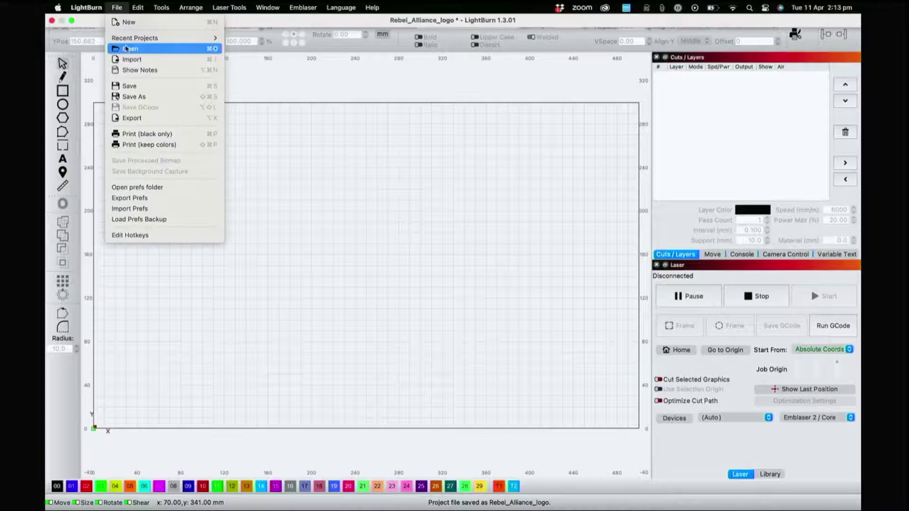
{"action": "left_click", "coordinate": [127, 60]}
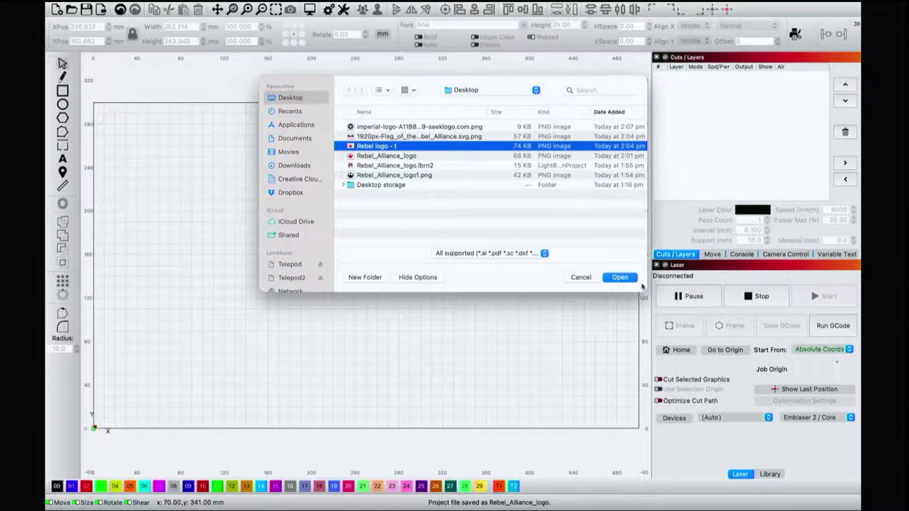
{"action": "left_click", "coordinate": [624, 279]}
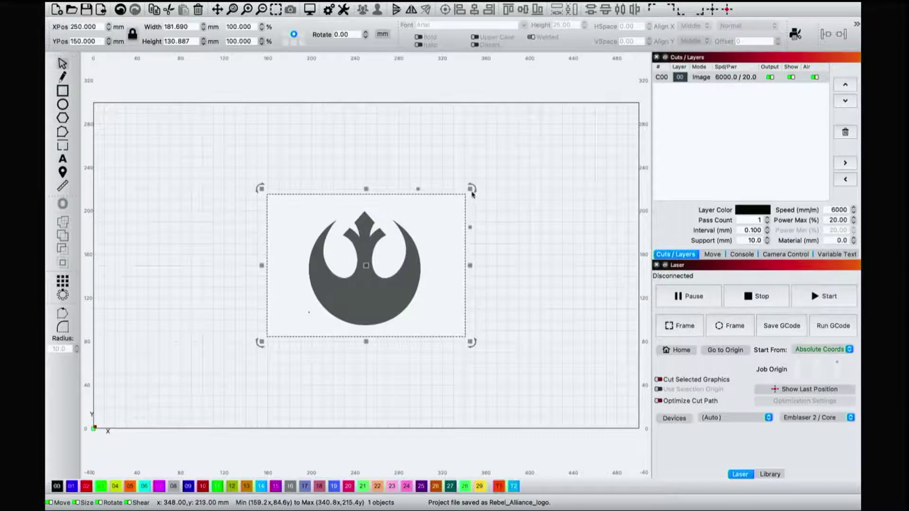
Scale Rebel logo - 1 to about 322 × 232 mm, position it, and preview the job
{"action": "left_click_drag", "start_coordinate": [468, 186], "coordinate": [606, 135]}
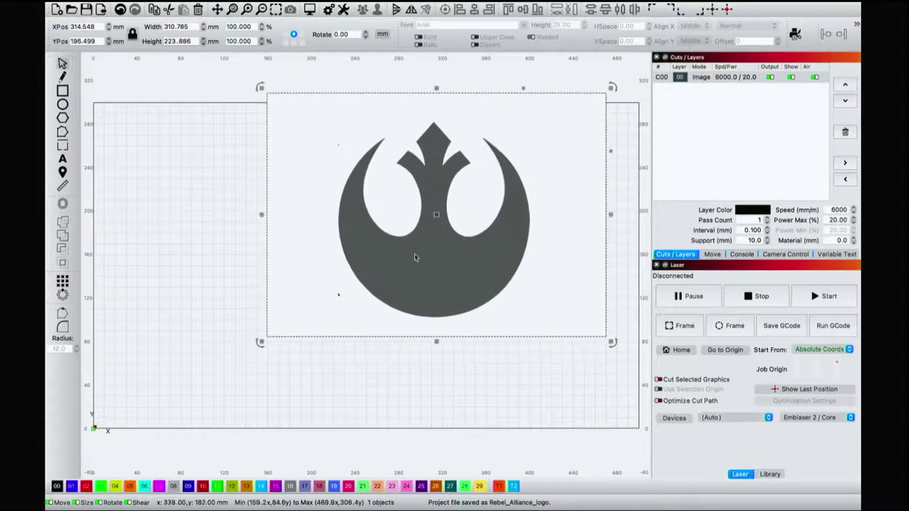
{"action": "left_click_drag", "start_coordinate": [435, 215], "coordinate": [385, 268]}
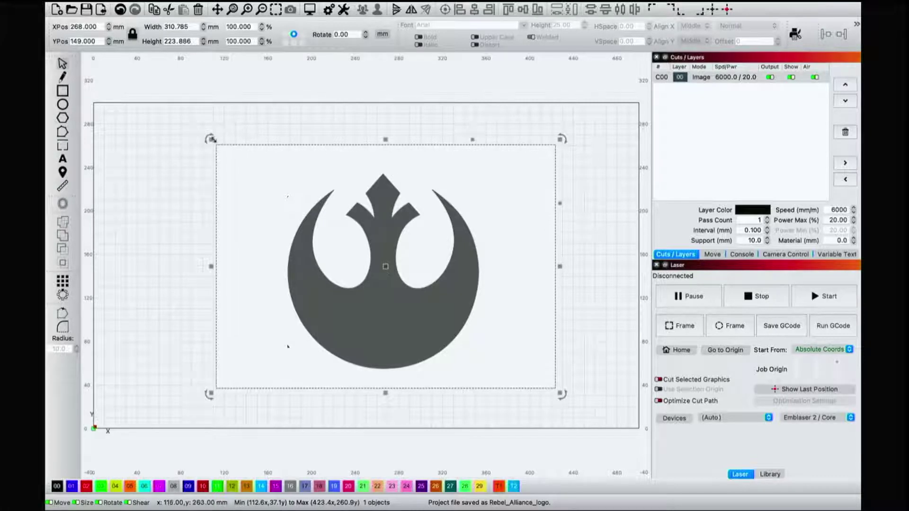
{"action": "left_click_drag", "start_coordinate": [208, 138], "coordinate": [197, 129]}
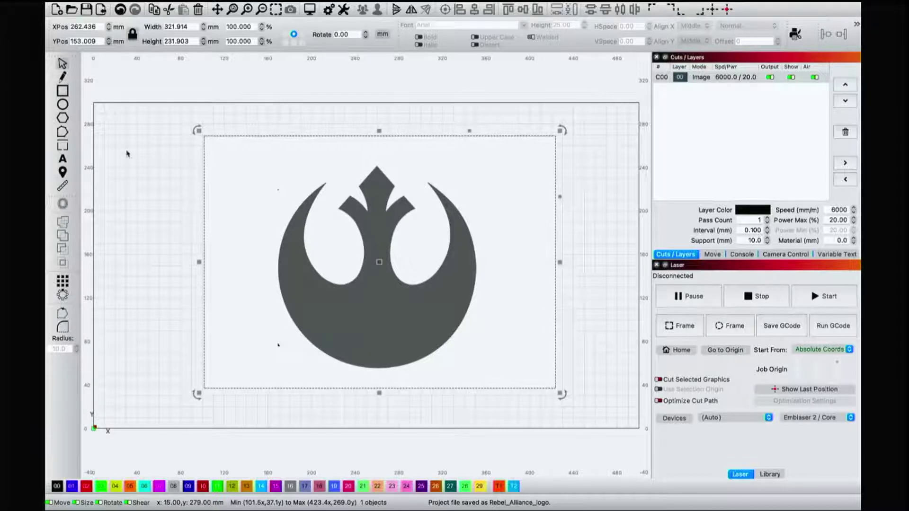
{"action": "left_click", "coordinate": [134, 168]}
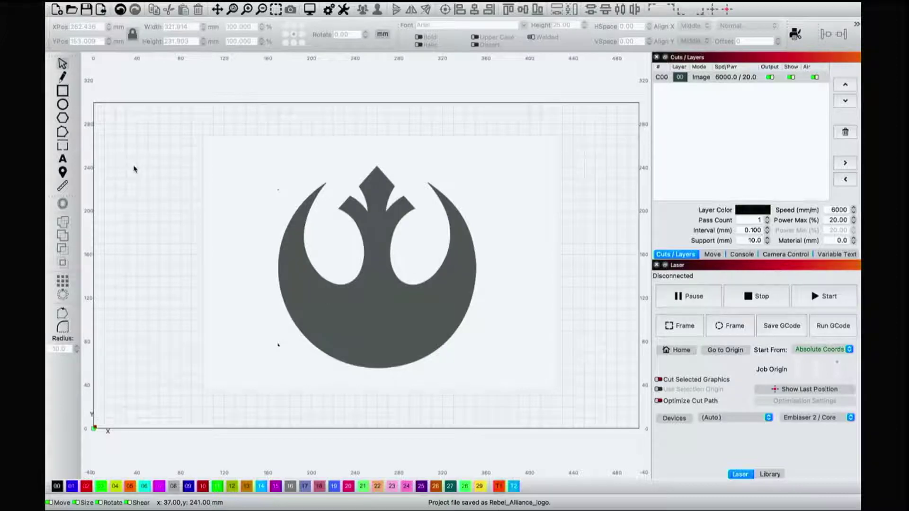
{"action": "left_click", "coordinate": [310, 9]}
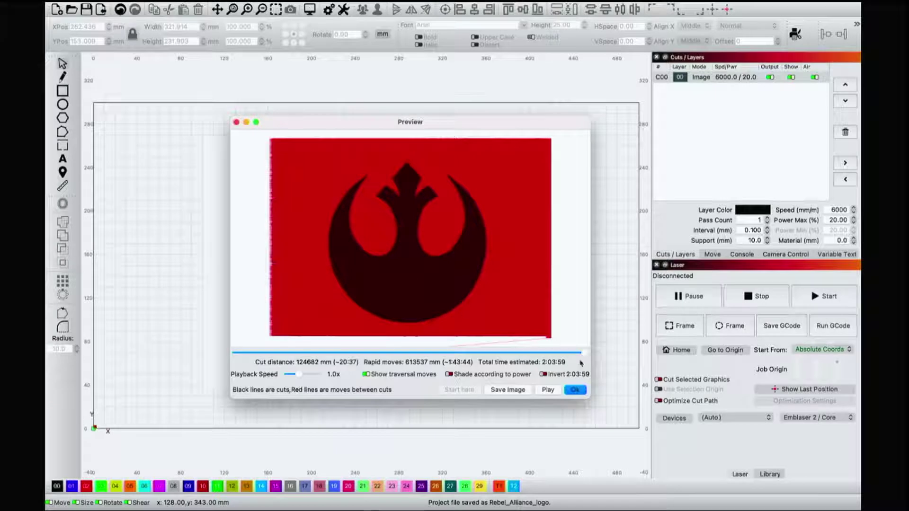
Scrub the 2:04 preview back to inspect the engraving moves
{"action": "mouse_move", "coordinate": [581, 353]}
{"action": "left_mouse_down"}
{"action": "mouse_move", "coordinate": [495, 351]}
{"action": "mouse_move", "coordinate": [593, 355]}
{"action": "left_mouse_up"}
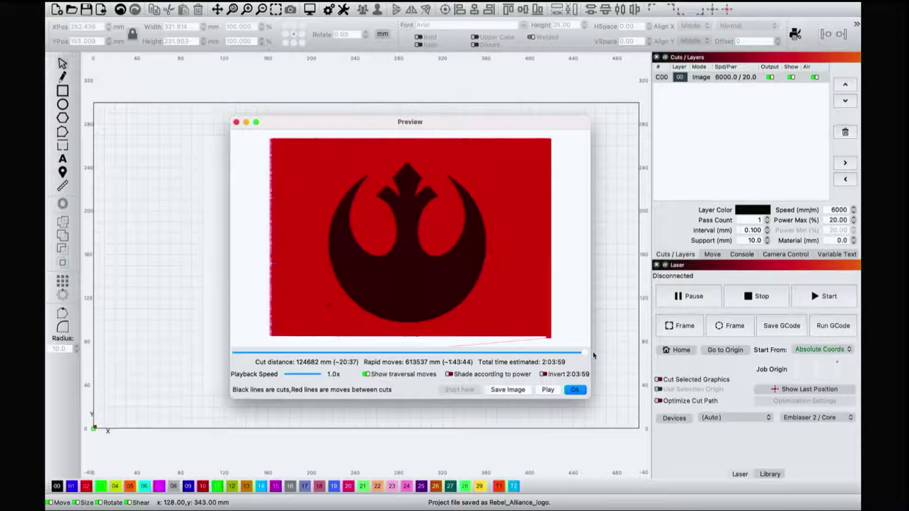
{"action": "left_click_drag", "start_coordinate": [585, 353], "coordinate": [367, 350]}
Close the preview, trace the logo image into vectors, and delete the original bitmap
{"action": "left_click", "coordinate": [577, 389]}
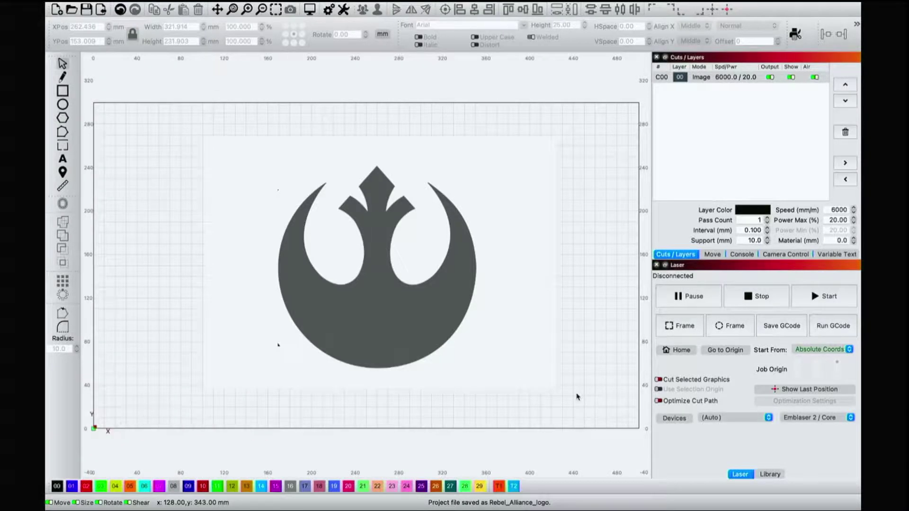
{"action": "left_click", "coordinate": [440, 314]}
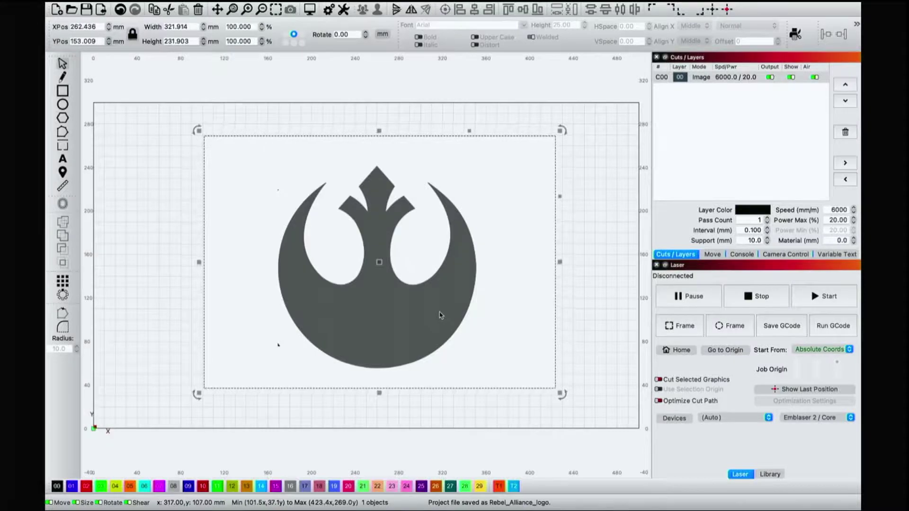
{"action": "right_click", "coordinate": [440, 315]}
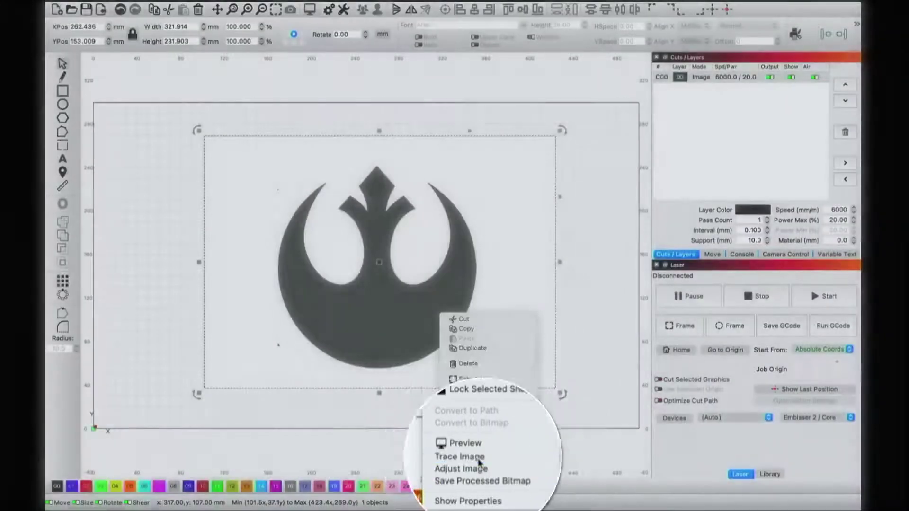
{"action": "left_click", "coordinate": [478, 457]}
{"action": "left_click", "coordinate": [687, 393]}
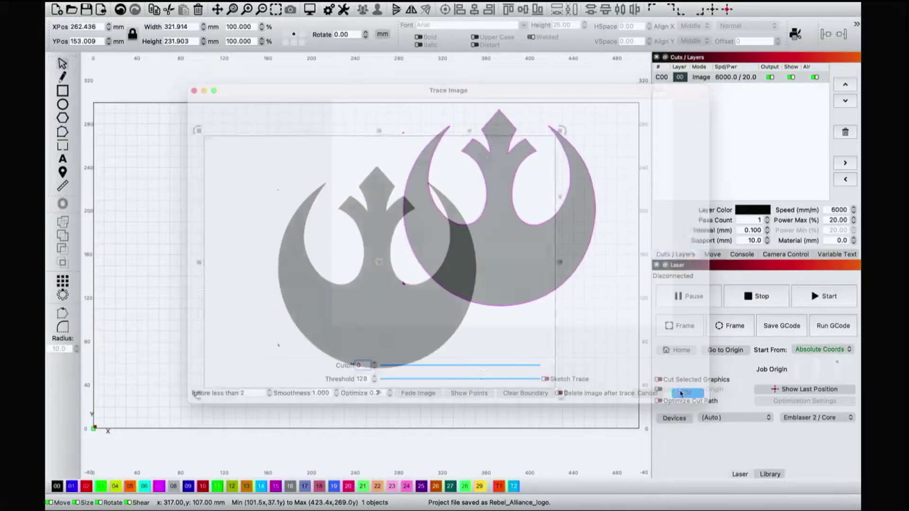
{"action": "left_click", "coordinate": [477, 318]}
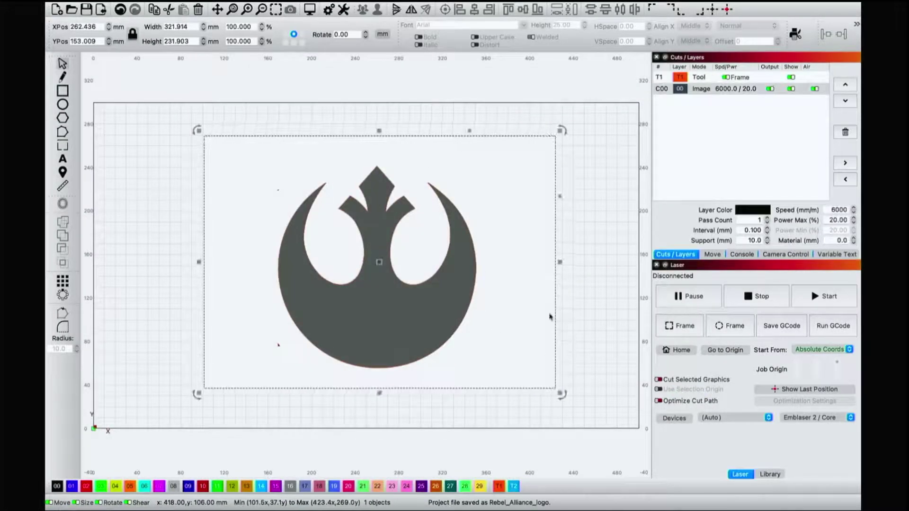
{"action": "key", "text": "Delete"}
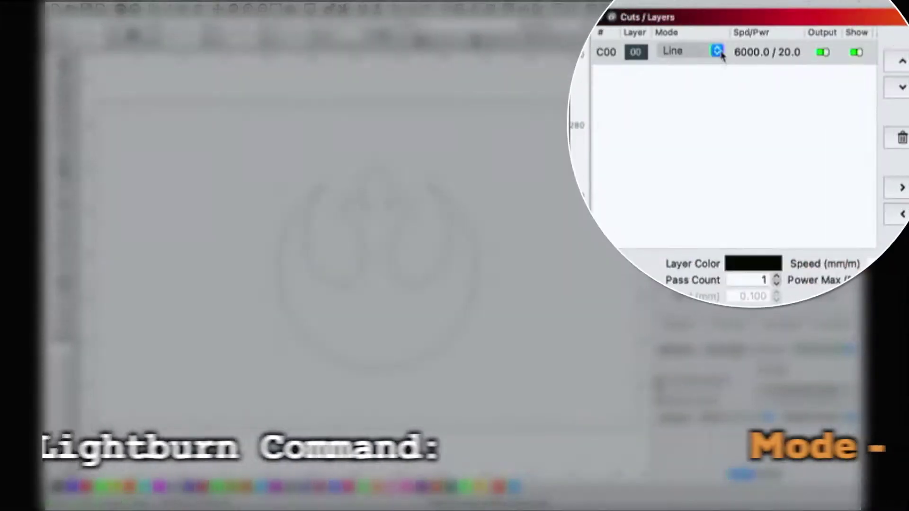
Switch layer C00 from Line to Fill and preview the job, estimated at 45:29
{"action": "left_click", "coordinate": [731, 76]}
{"action": "left_click", "coordinate": [710, 67]}
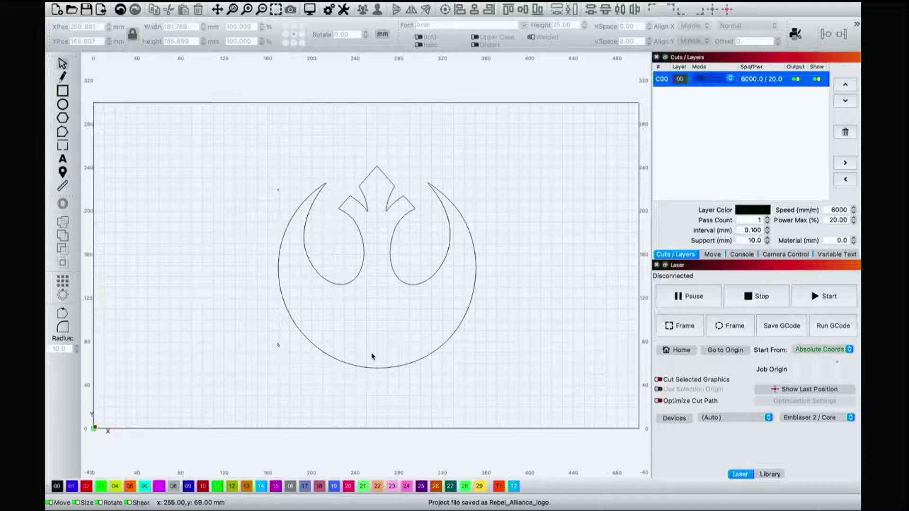
{"action": "left_click", "coordinate": [310, 10]}
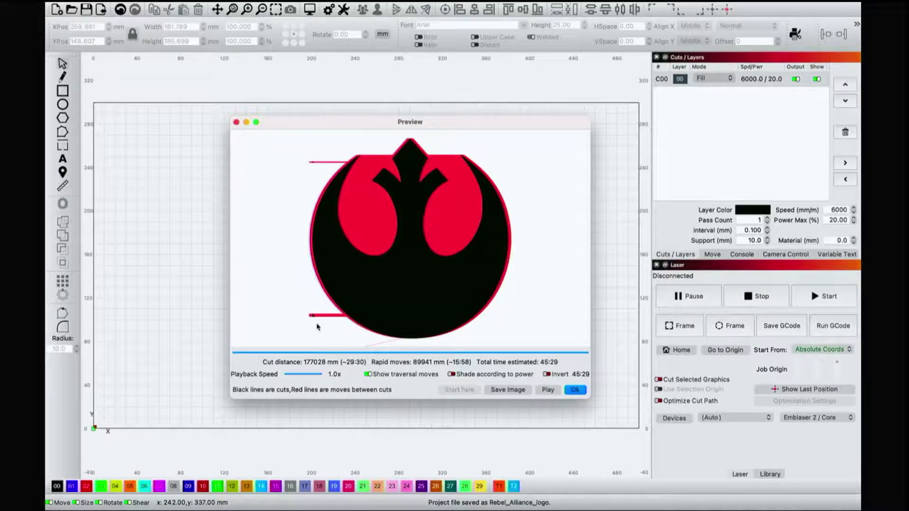
Close the job preview, then select the traced logo and ungroup it into separate shapes
{"action": "left_click", "coordinate": [572, 391]}
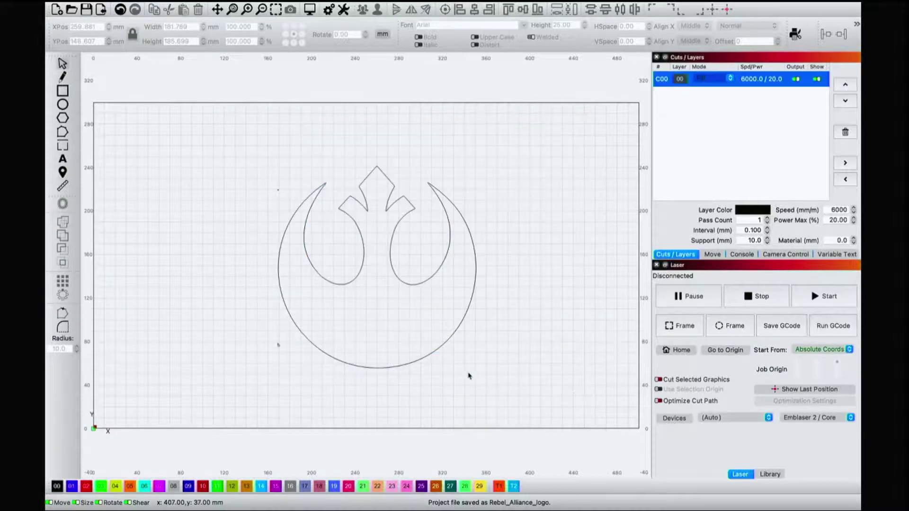
{"action": "left_click", "coordinate": [437, 351]}
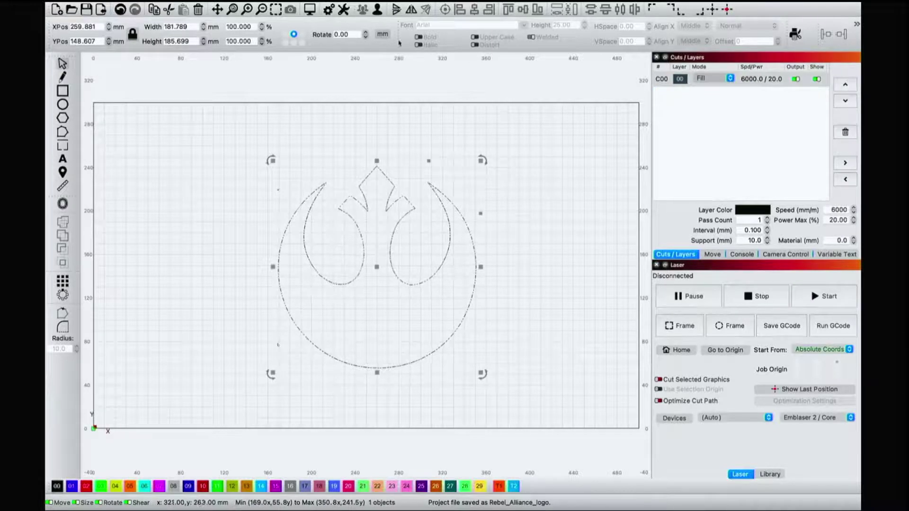
{"action": "left_click", "coordinate": [378, 10]}
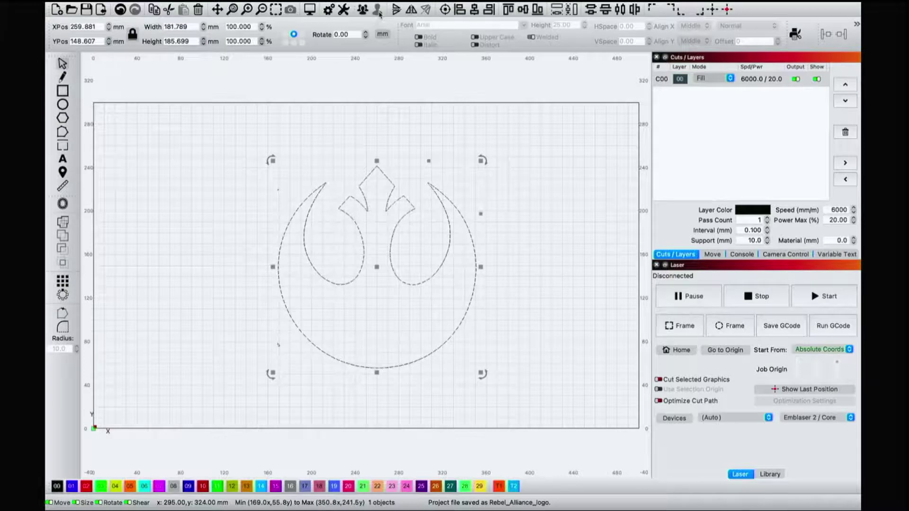
Delete the two tiny stray specks beside the logo, then reselect the logo outline
{"action": "left_click", "coordinate": [259, 178]}
{"action": "left_click_drag", "start_coordinate": [244, 167], "coordinate": [290, 207]}
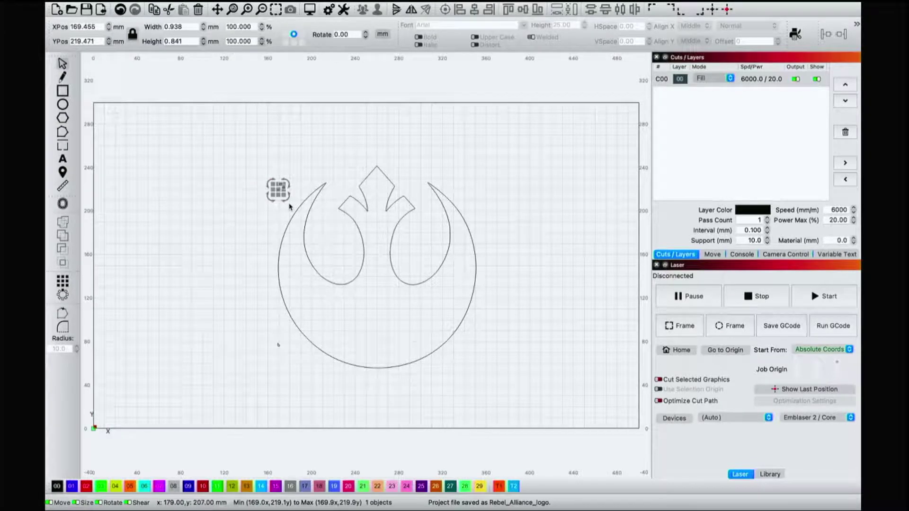
{"action": "key", "text": "Delete"}
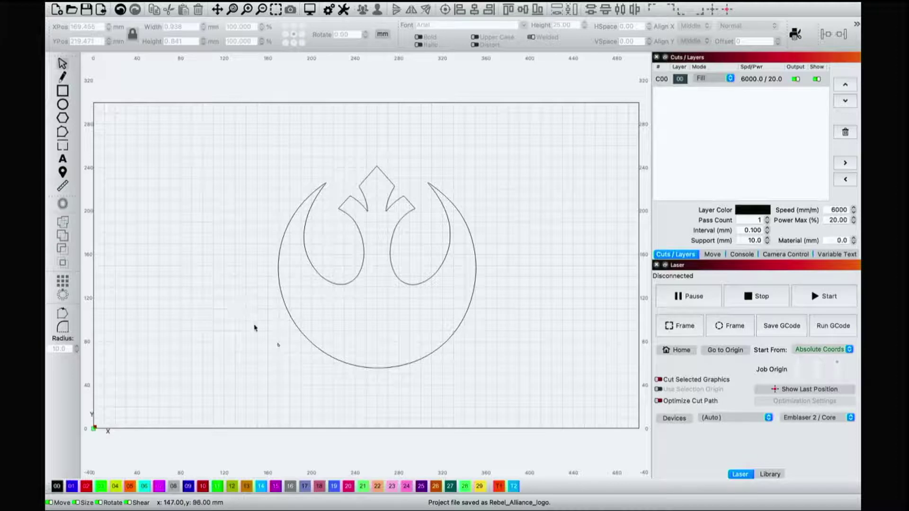
{"action": "left_click_drag", "start_coordinate": [253, 324], "coordinate": [288, 376]}
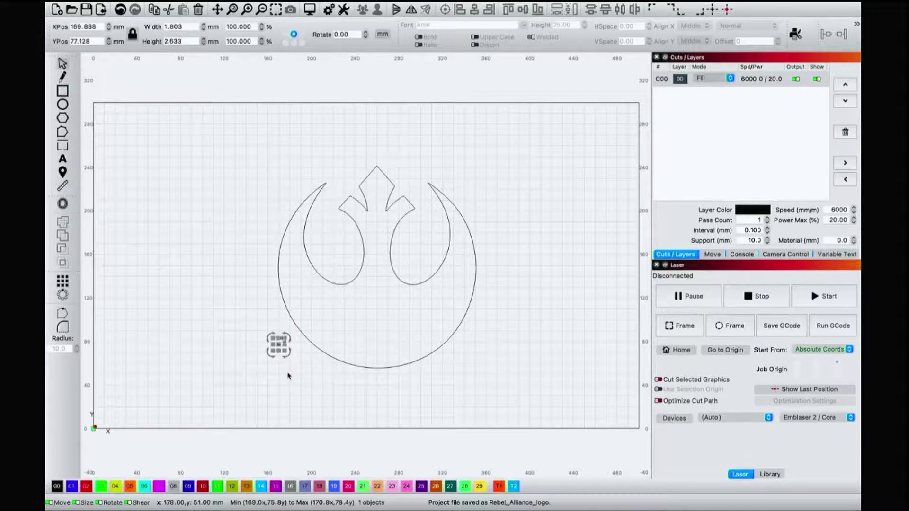
{"action": "key", "text": "Delete"}
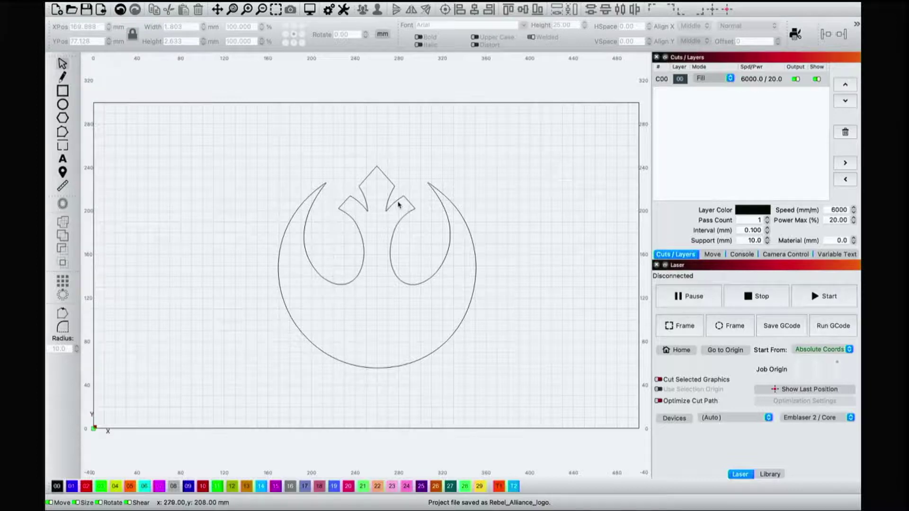
{"action": "left_click", "coordinate": [396, 201]}
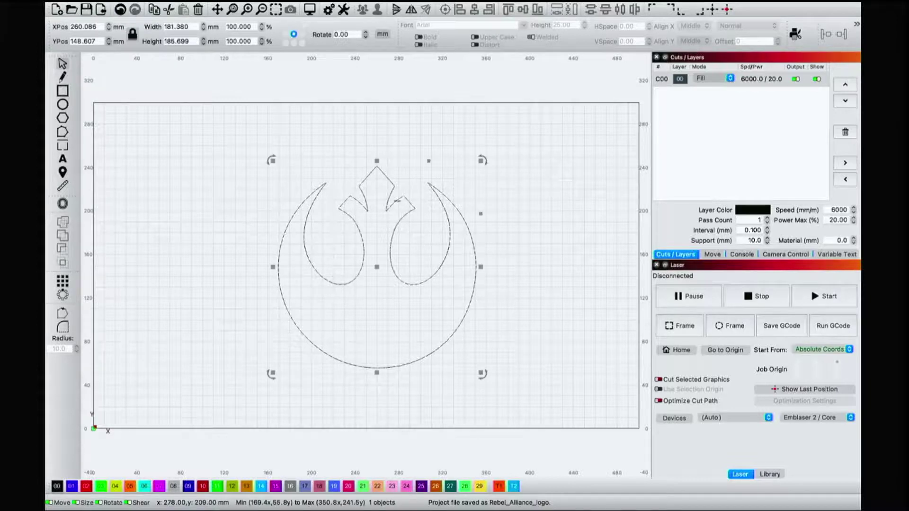
Check the logo's roughly 45-minute job estimate, then shrink the logo and move it upper left
{"action": "left_click", "coordinate": [309, 9]}
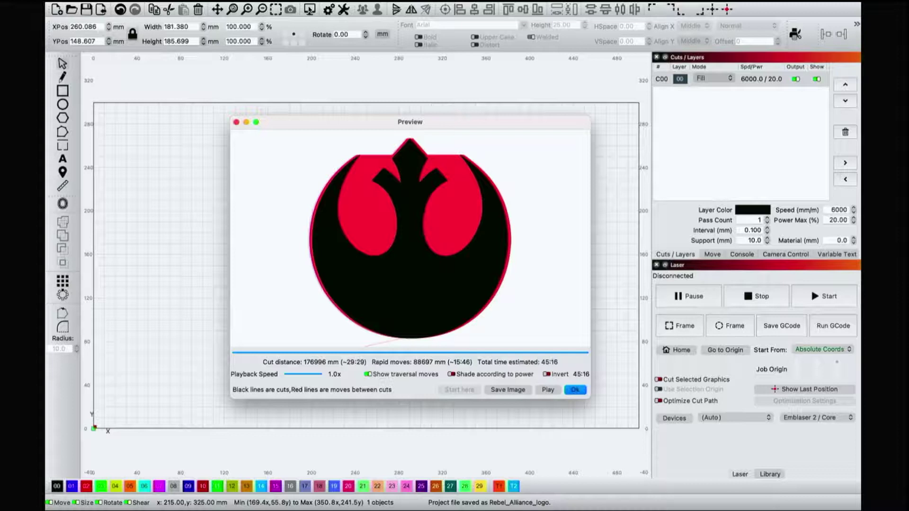
{"action": "left_click", "coordinate": [572, 391]}
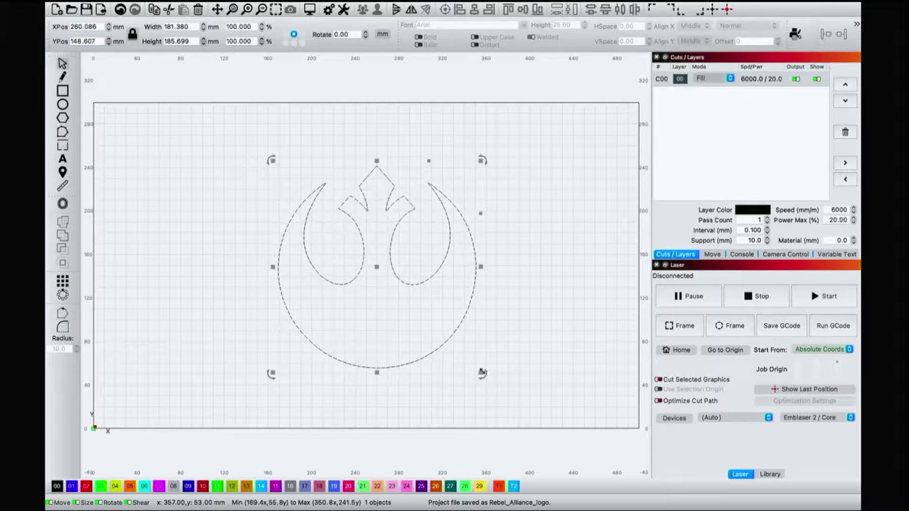
{"action": "left_click_drag", "start_coordinate": [481, 372], "coordinate": [365, 257]}
{"action": "left_click_drag", "start_coordinate": [312, 215], "coordinate": [166, 230]}
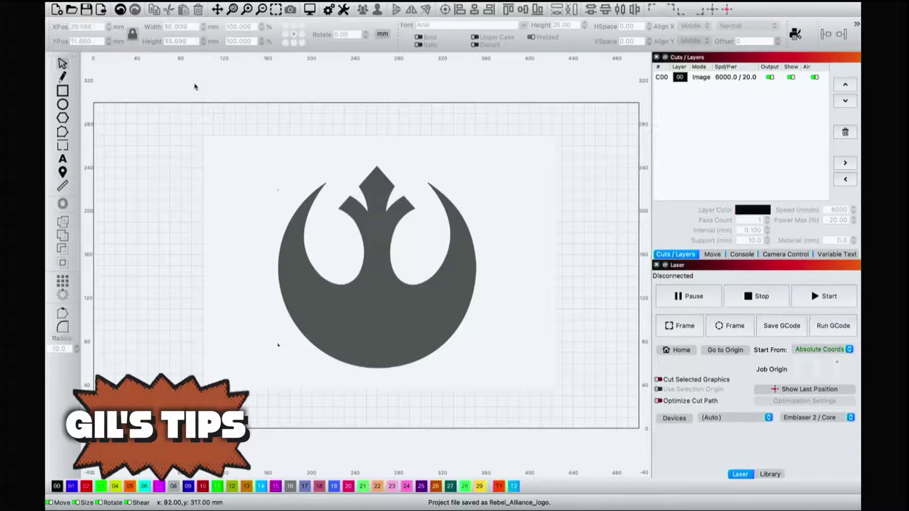
Draw a rectangle enclosing the logo and put it on the T1 tool layer
{"action": "left_click", "coordinate": [63, 90]}
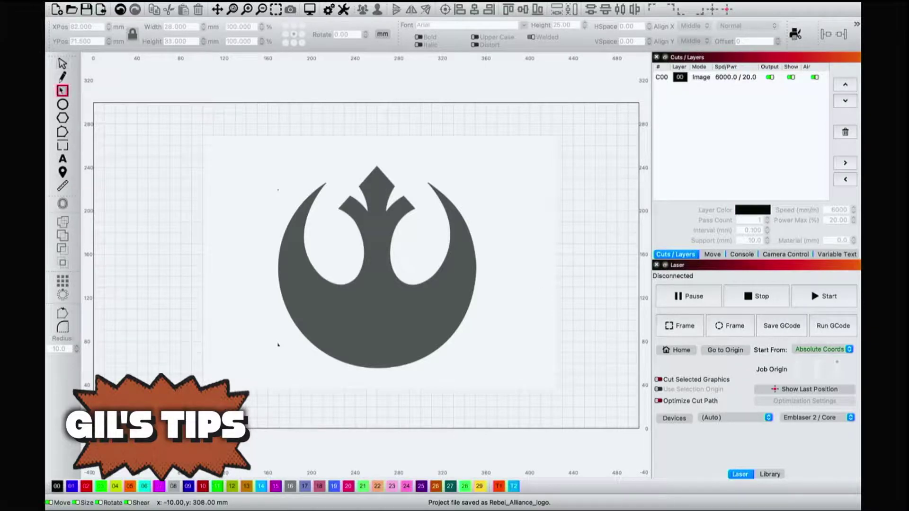
{"action": "left_click_drag", "start_coordinate": [259, 160], "coordinate": [478, 369]}
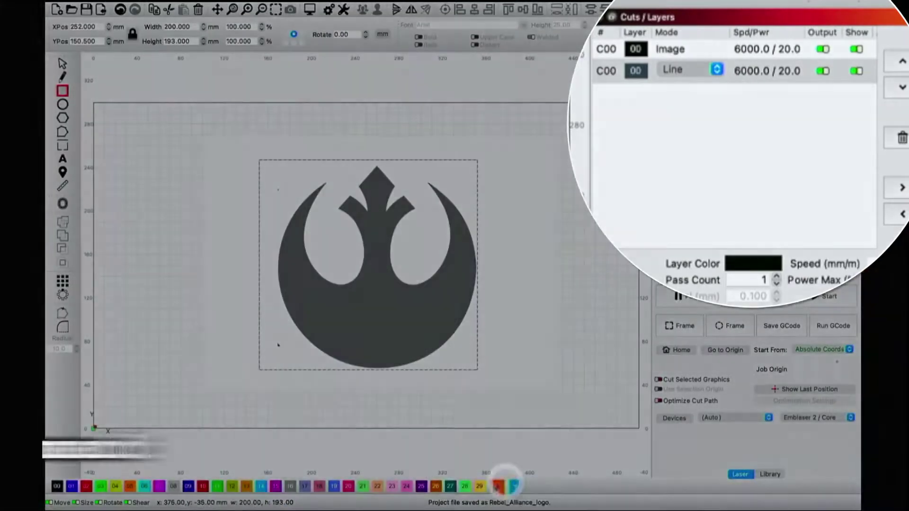
{"action": "left_click", "coordinate": [494, 487]}
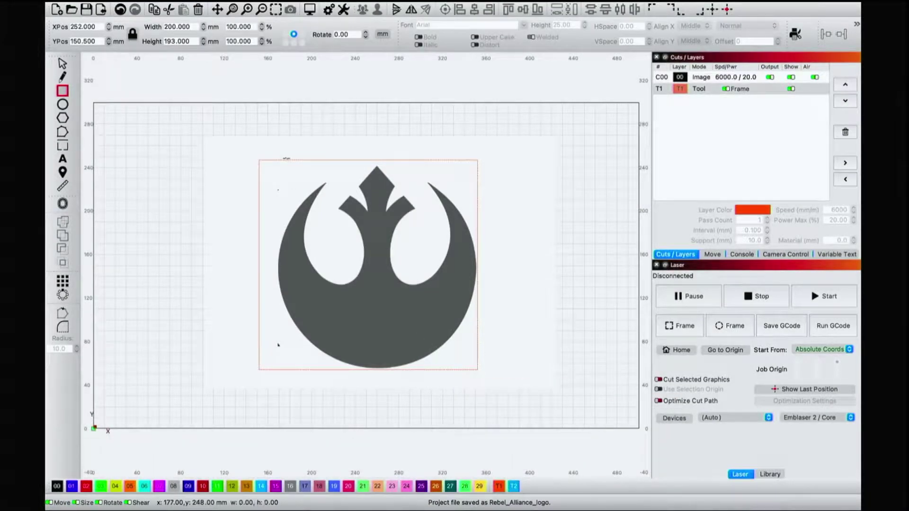
Trim the rectangle's top and left edges in to the logo, reaching 183.084 × 188.548 mm
{"action": "left_click", "coordinate": [312, 160]}
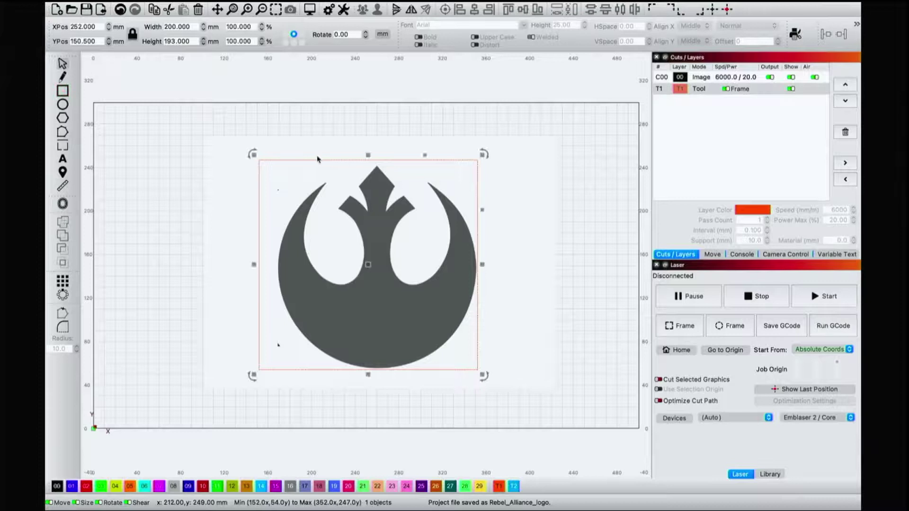
{"action": "left_click_drag", "start_coordinate": [368, 155], "coordinate": [369, 163]}
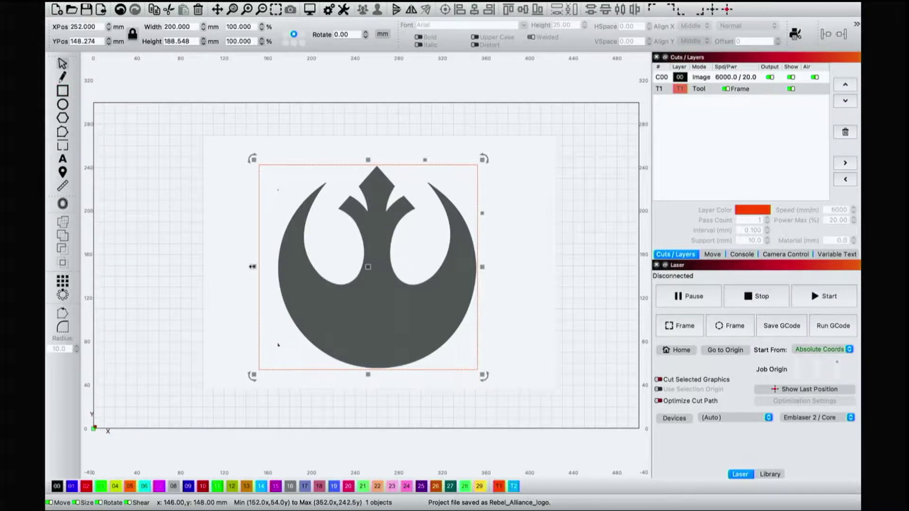
{"action": "left_click_drag", "start_coordinate": [253, 266], "coordinate": [270, 266]}
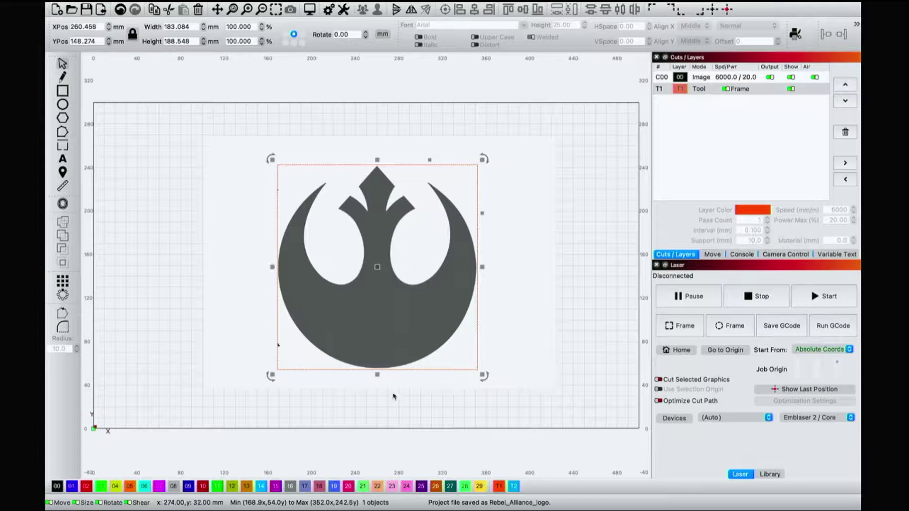
Snug the T1 box's bottom and top edges to the logo (183.084 × 186.436 mm), then zoom to page
{"action": "scroll", "coordinate": [386, 416], "scroll_direction": "up", "scroll_amount": 5}
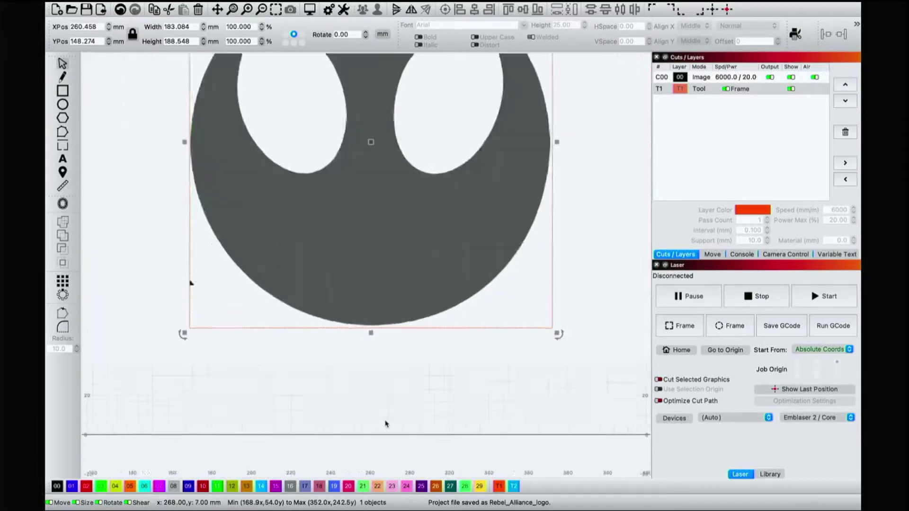
{"action": "left_click_drag", "start_coordinate": [363, 283], "coordinate": [364, 279]}
{"action": "scroll", "coordinate": [364, 279], "scroll_direction": "down", "scroll_amount": 12}
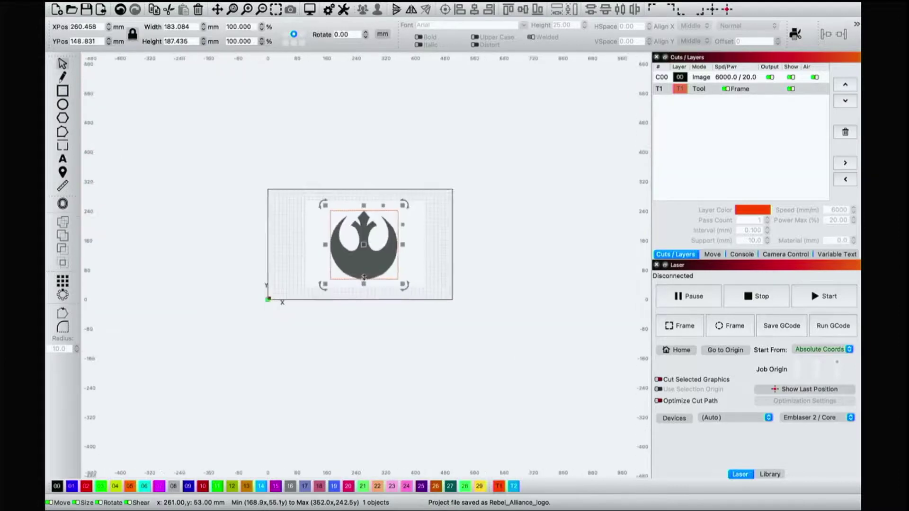
{"action": "scroll", "coordinate": [361, 239], "scroll_direction": "up", "scroll_amount": 12}
{"action": "right_click", "coordinate": [361, 239]}
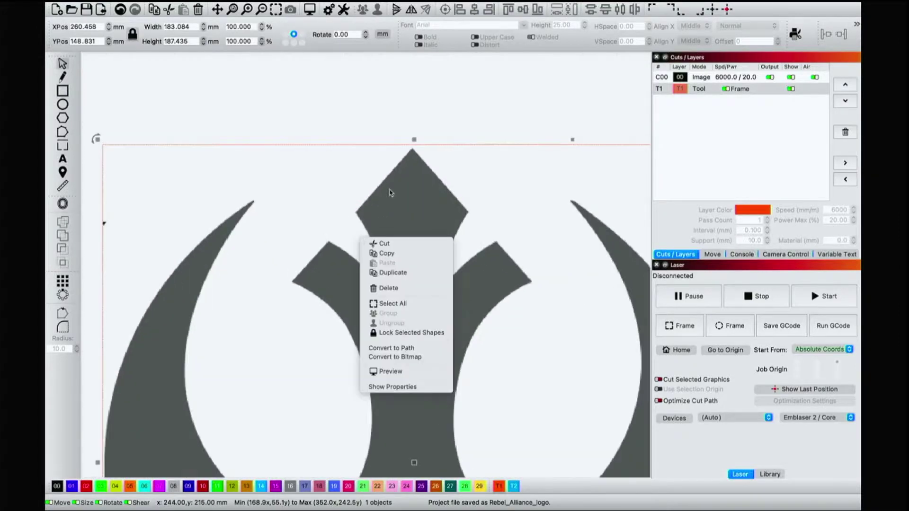
{"action": "left_click", "coordinate": [415, 142]}
{"action": "left_click_drag", "start_coordinate": [414, 142], "coordinate": [415, 145]}
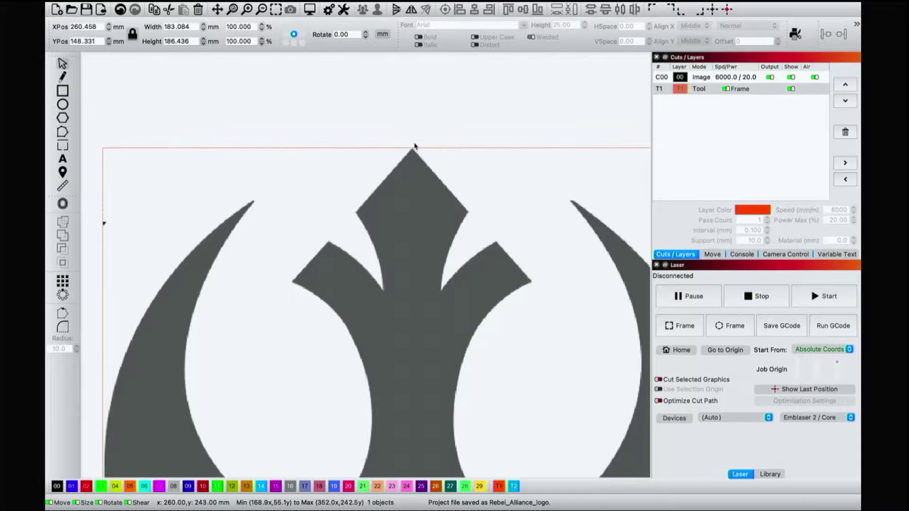
{"action": "scroll", "coordinate": [414, 146], "scroll_direction": "down", "scroll_amount": 5}
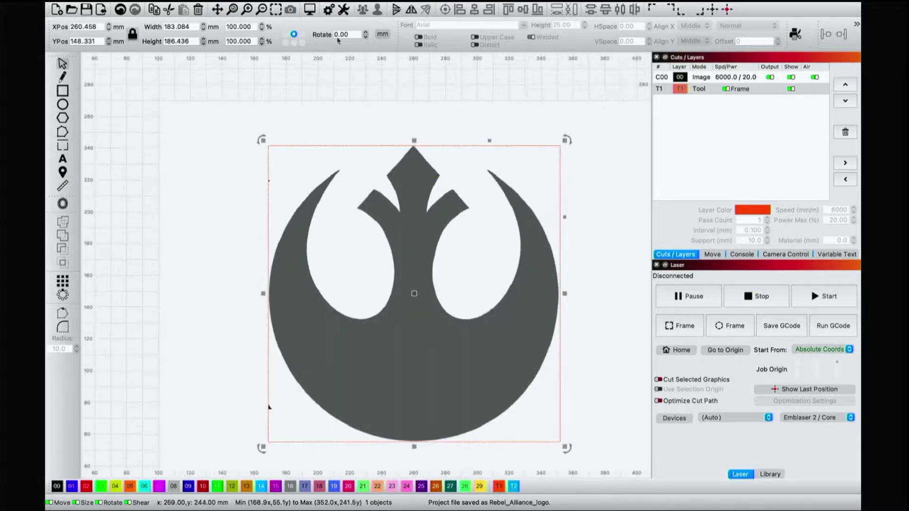
{"action": "mouse_move", "coordinate": [243, 17]}
{"action": "left_click", "coordinate": [243, 95]}
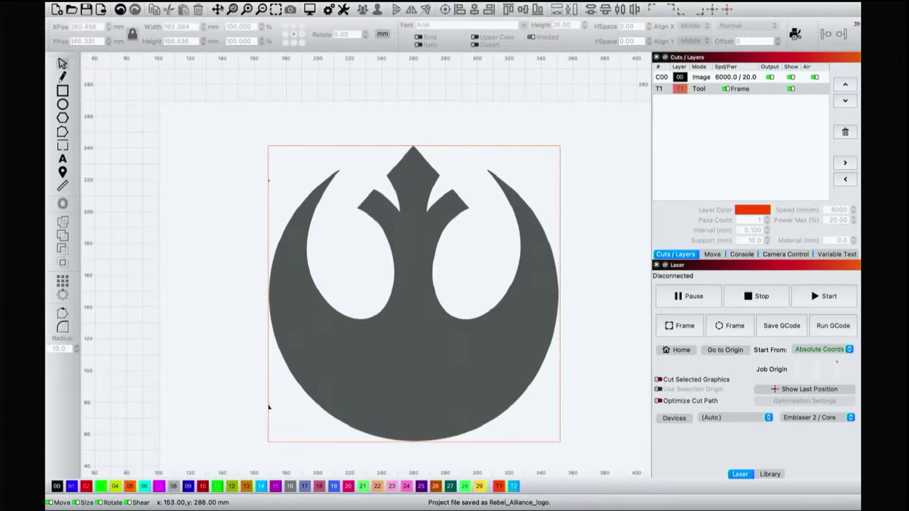
{"action": "left_click", "coordinate": [233, 9]}
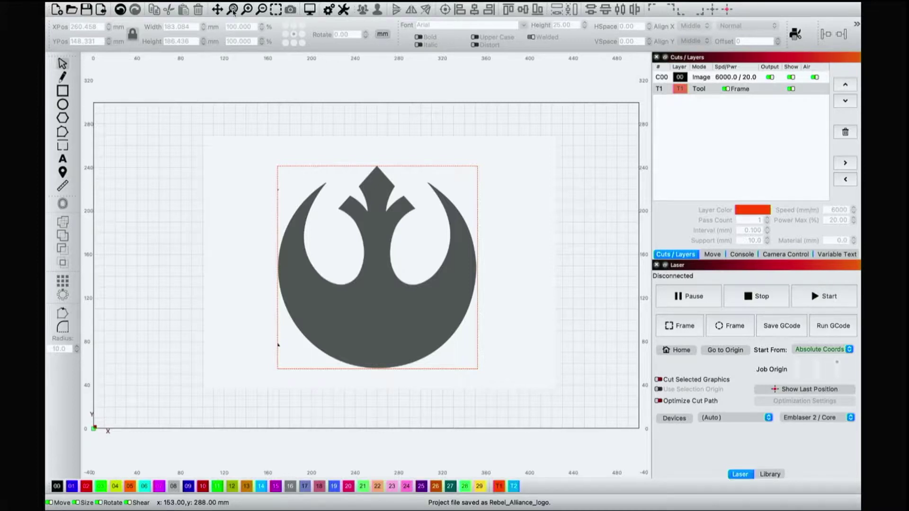
Apply the T1 box as a mask to the logo image and preview it, estimating 56:38
{"action": "left_click_drag", "start_coordinate": [586, 288], "coordinate": [334, 193]}
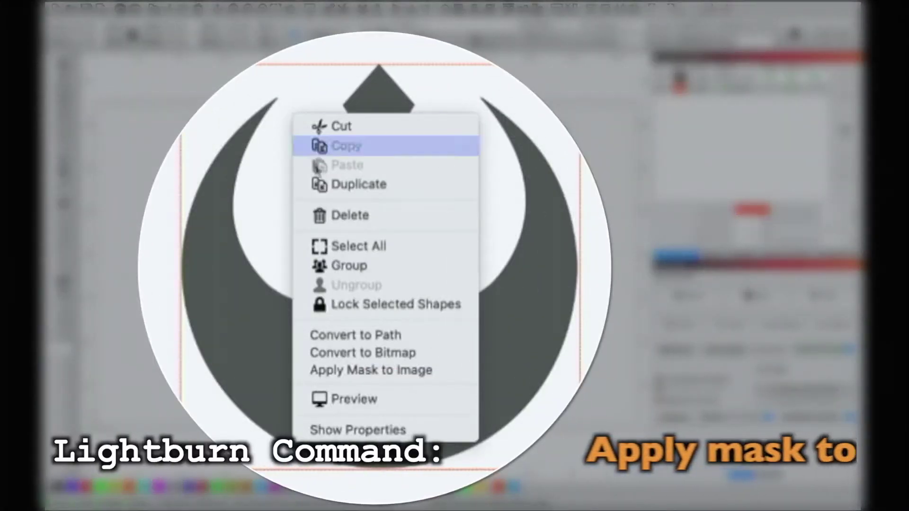
{"action": "left_click", "coordinate": [408, 374]}
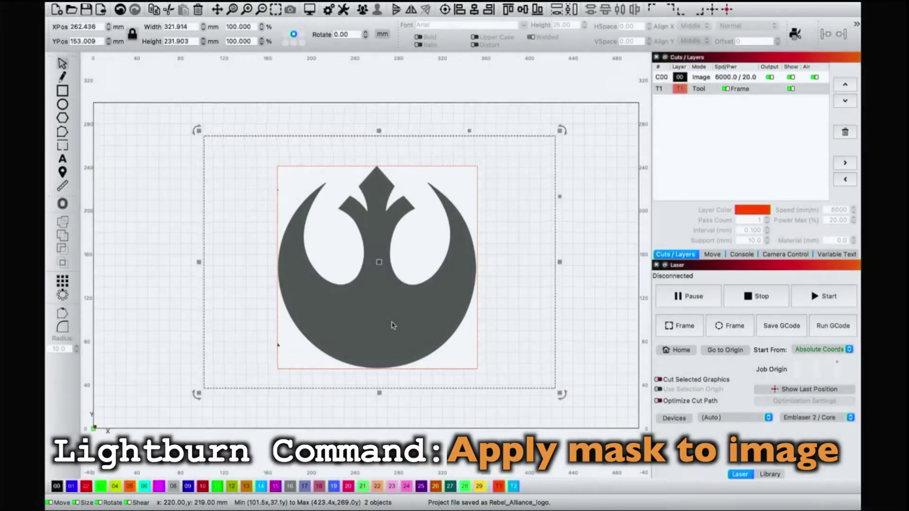
{"action": "left_click", "coordinate": [392, 152]}
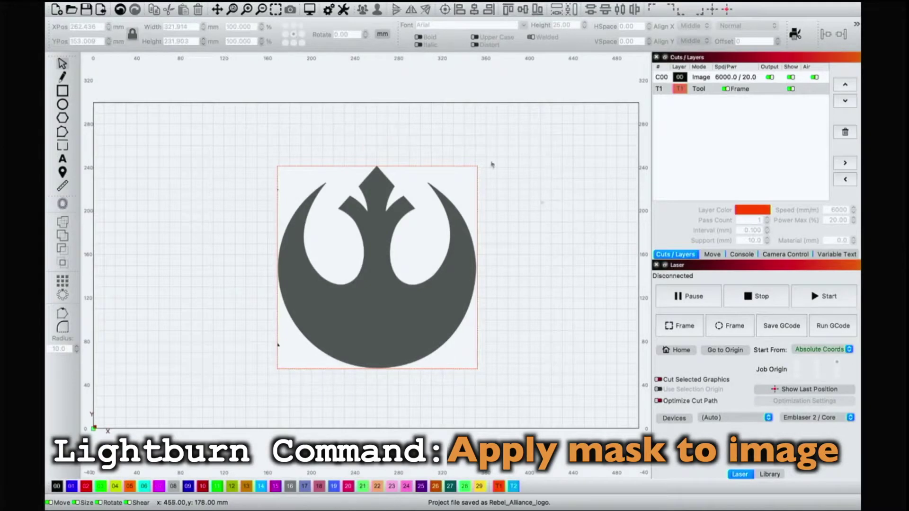
{"action": "left_click", "coordinate": [309, 9]}
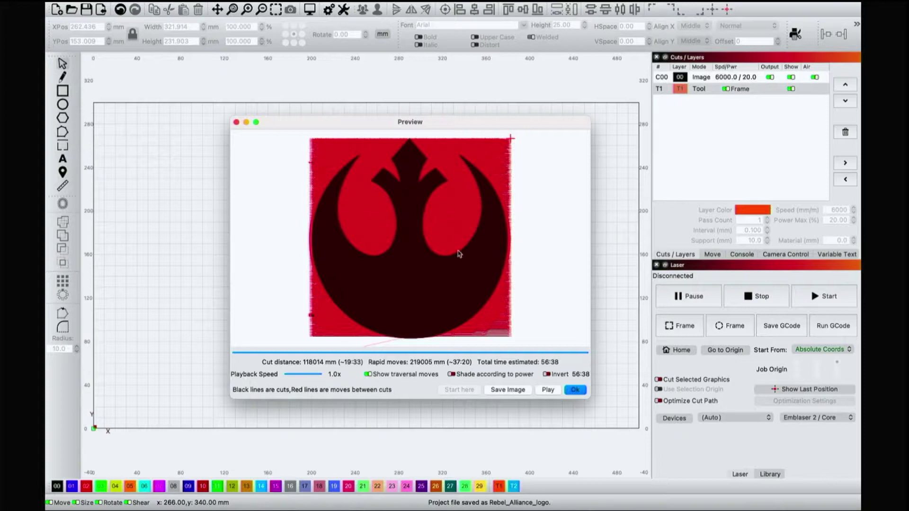
Dismiss the 56:38 job preview with Ok, back to the masked logo in its T1 frame
{"action": "left_click", "coordinate": [575, 390]}
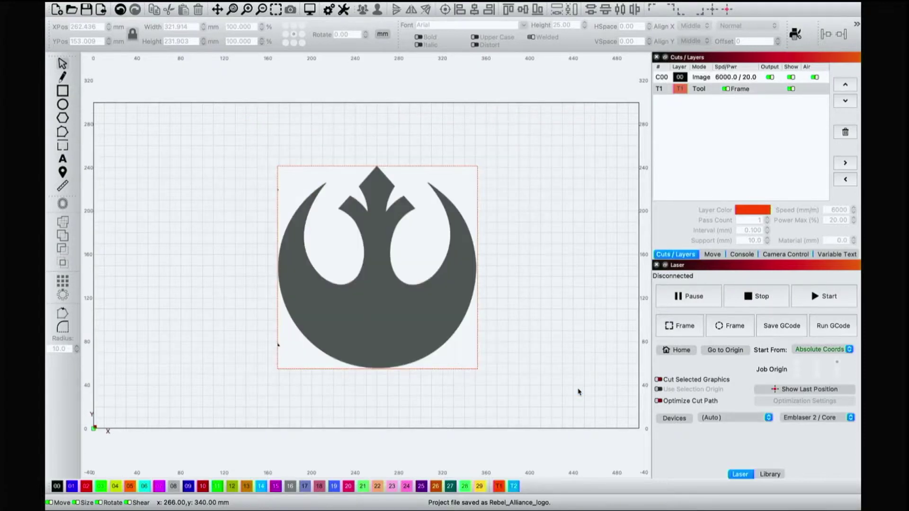